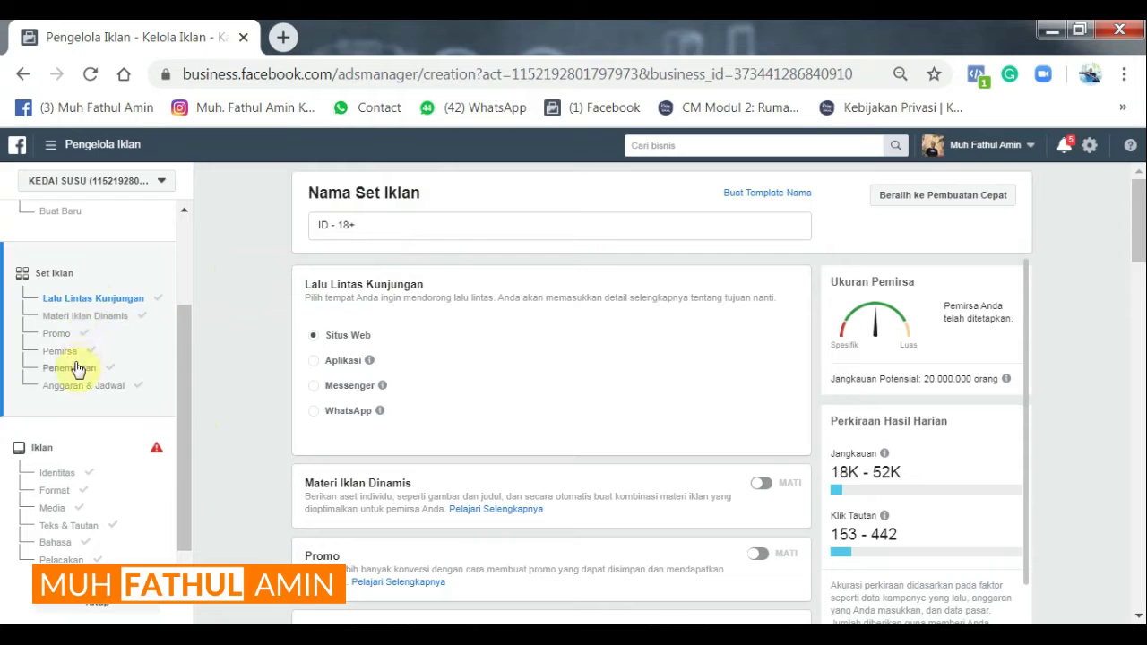
# Step: Open the ad-level settings and name the ad SUSU MURNI VIDEO - KLIK TO LANDING PAGE
pyautogui.click(120, 458)
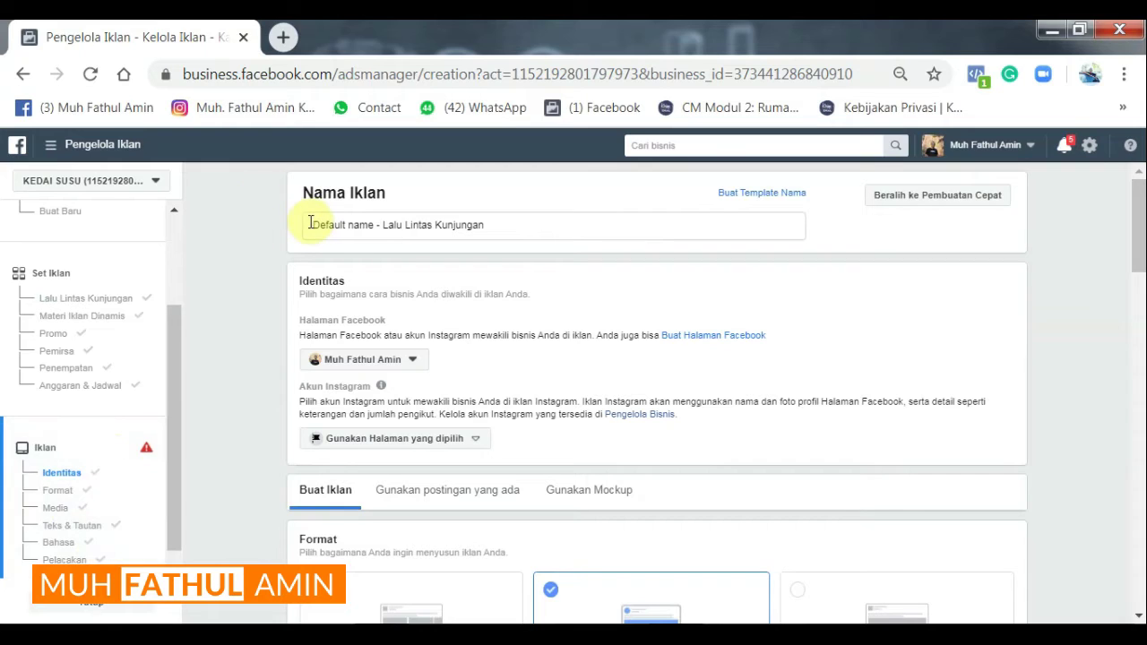
pyautogui.click(350, 225)
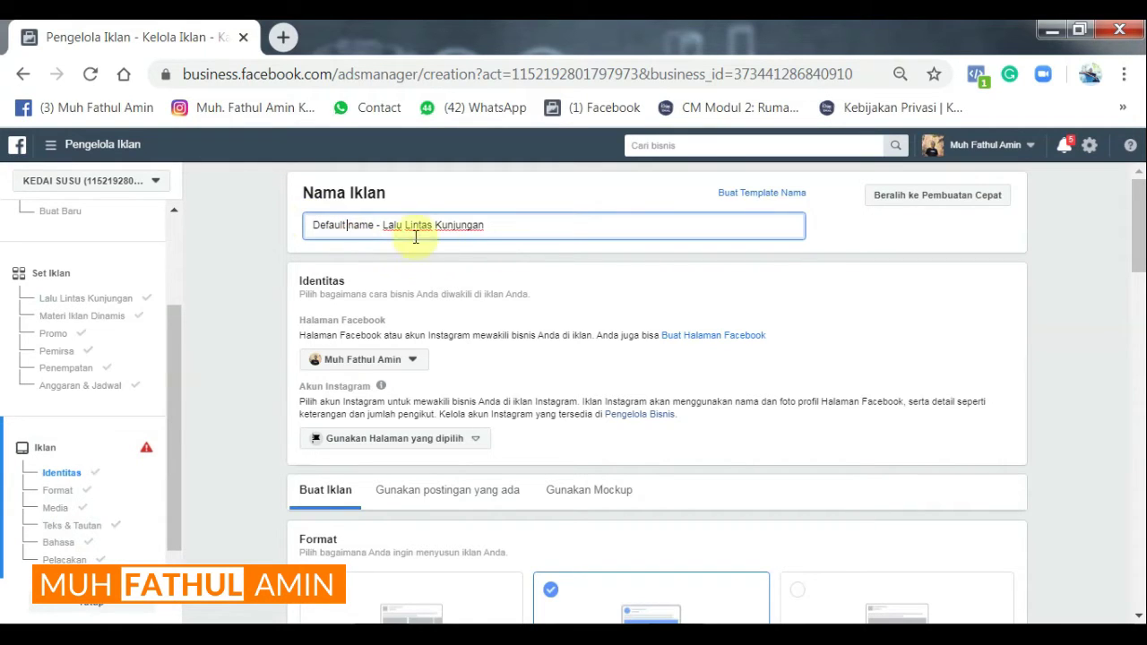
pyautogui.doubleClick(492, 225)
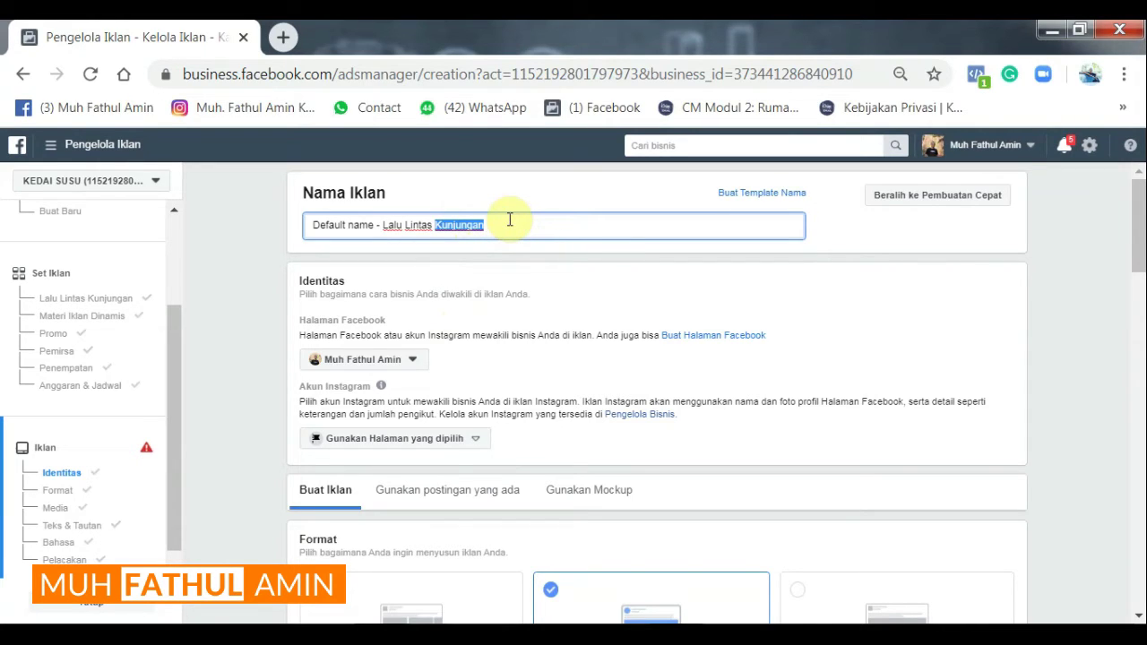
pyautogui.click(510, 228)
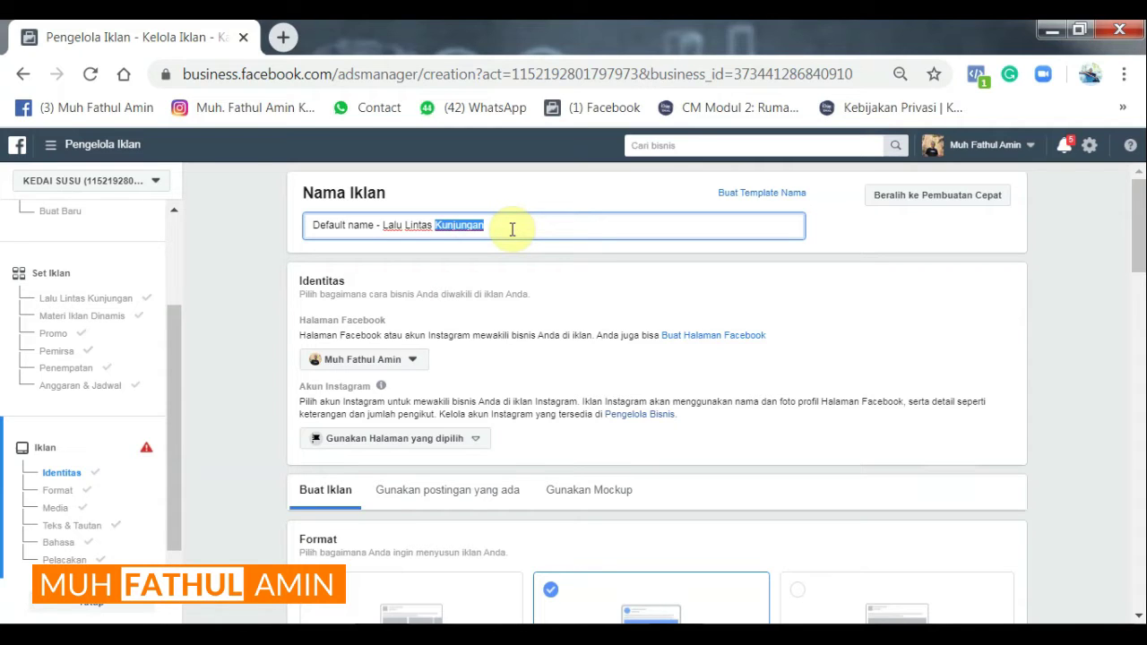
pyautogui.click(512, 230)
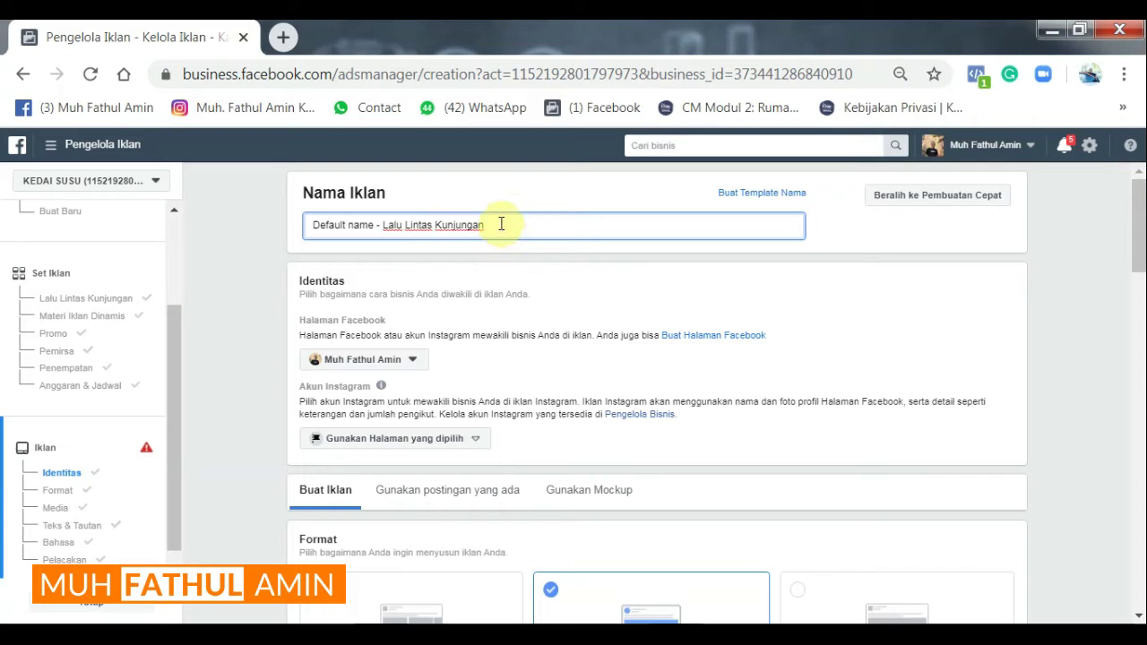
pyautogui.tripleClick(501, 225)
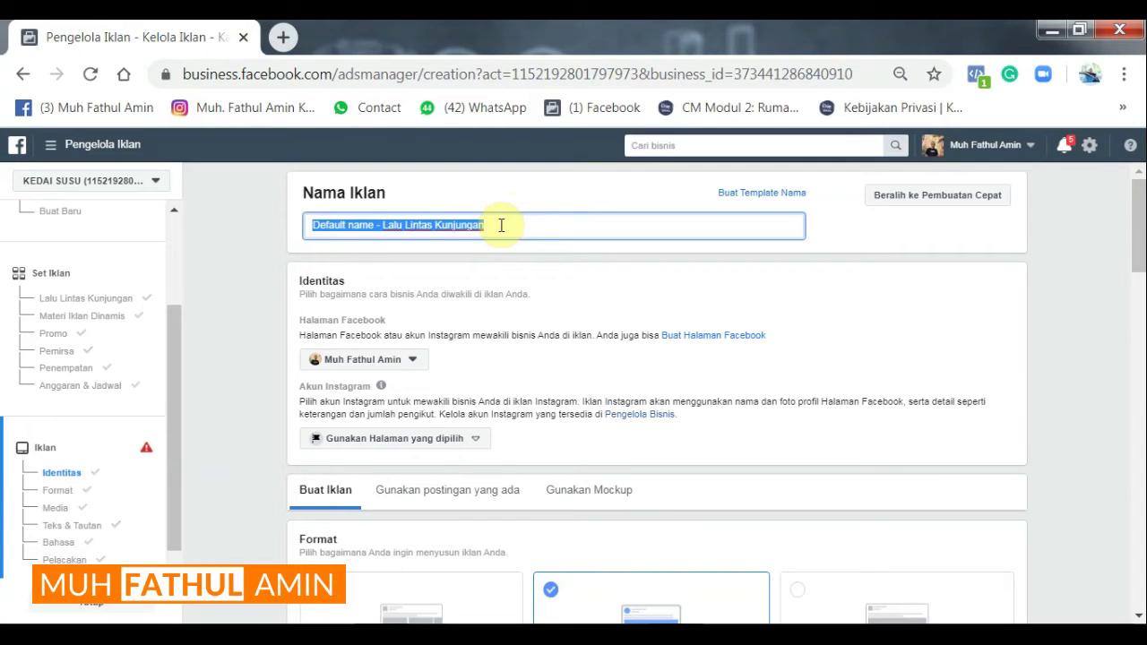
pyautogui.write('susu MURN')
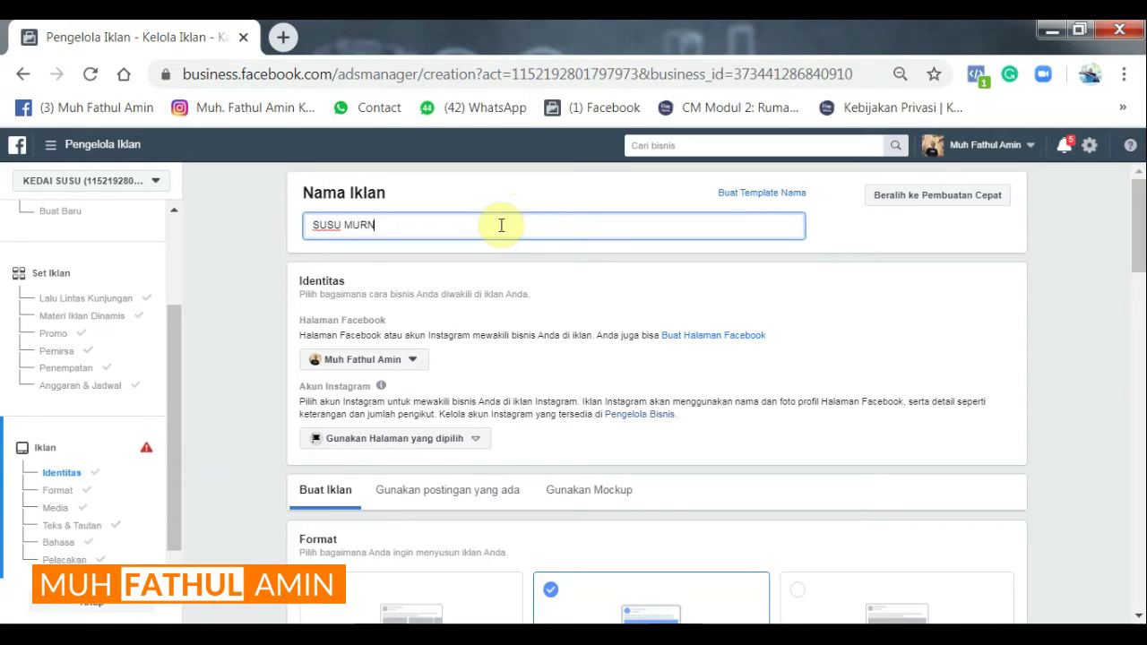
pyautogui.write('I VIDEO-LI')
pyautogui.press('BackSpace')
pyautogui.press('BackSpace')
pyautogui.press('BackSpace')
pyautogui.write('KLIK TO LANDING PAGE')
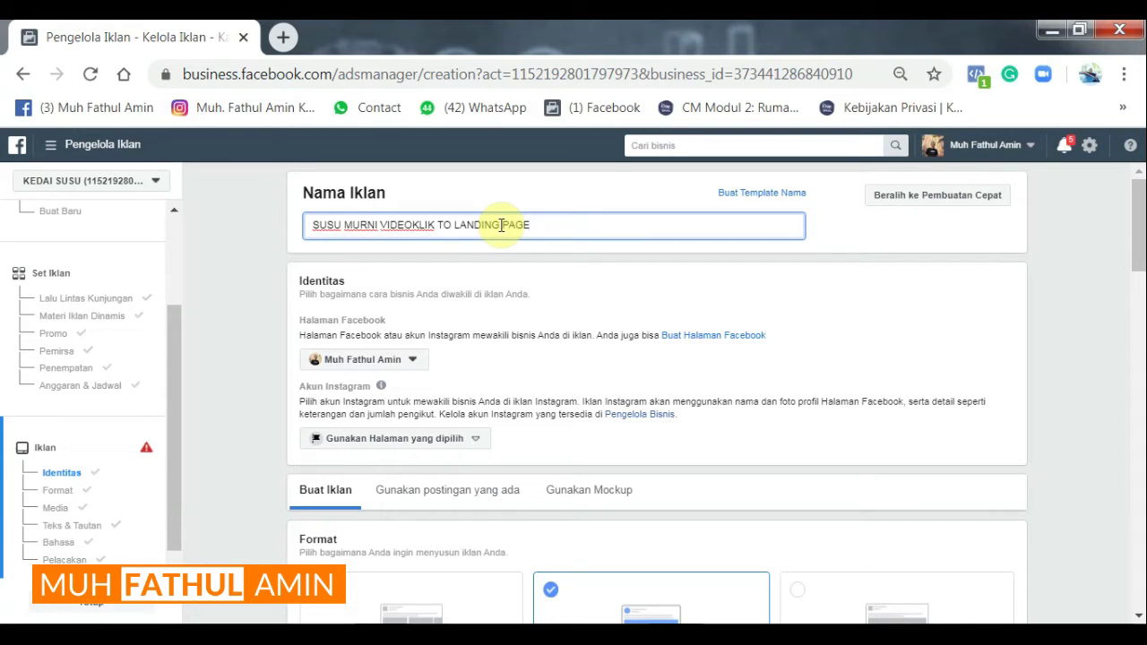
pyautogui.click(408, 226)
pyautogui.write('-')
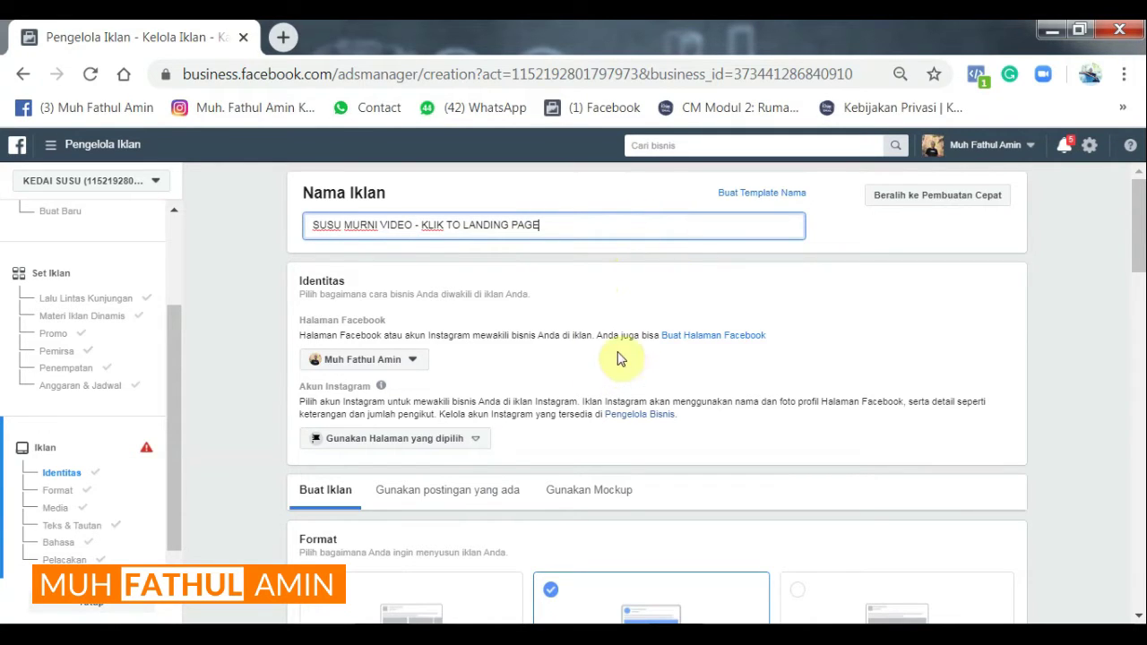
pyautogui.click(623, 283)
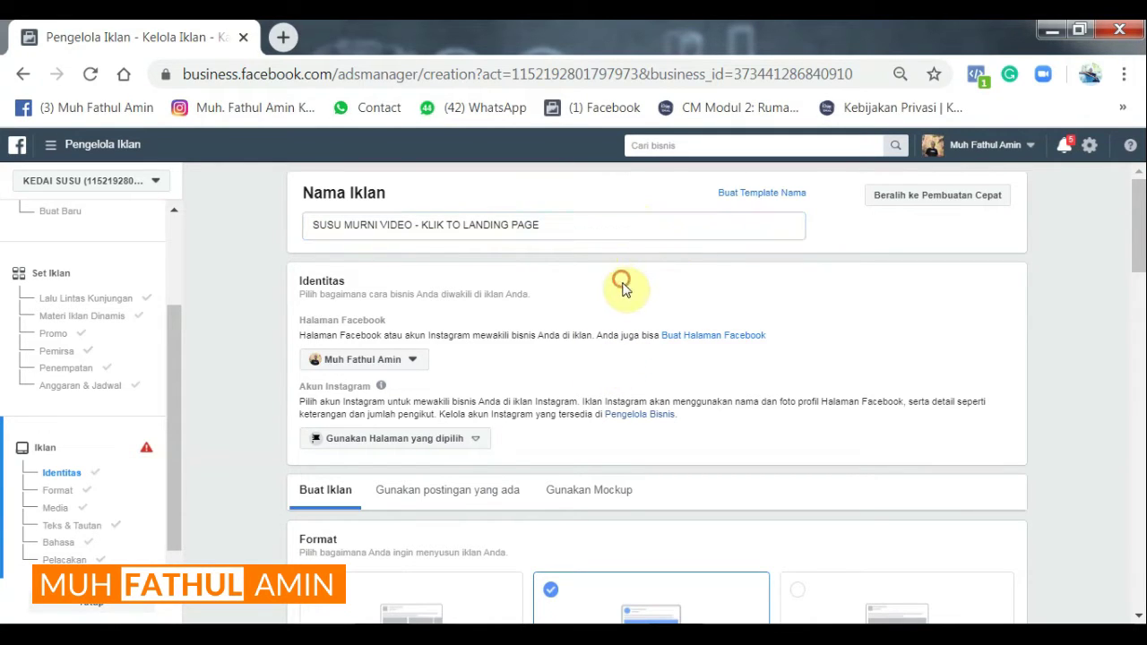
# Step: Review the available Facebook Pages and Instagram accounts in the ad's identity settings
pyautogui.moveTo(380, 387)
pyautogui.click(406, 363)
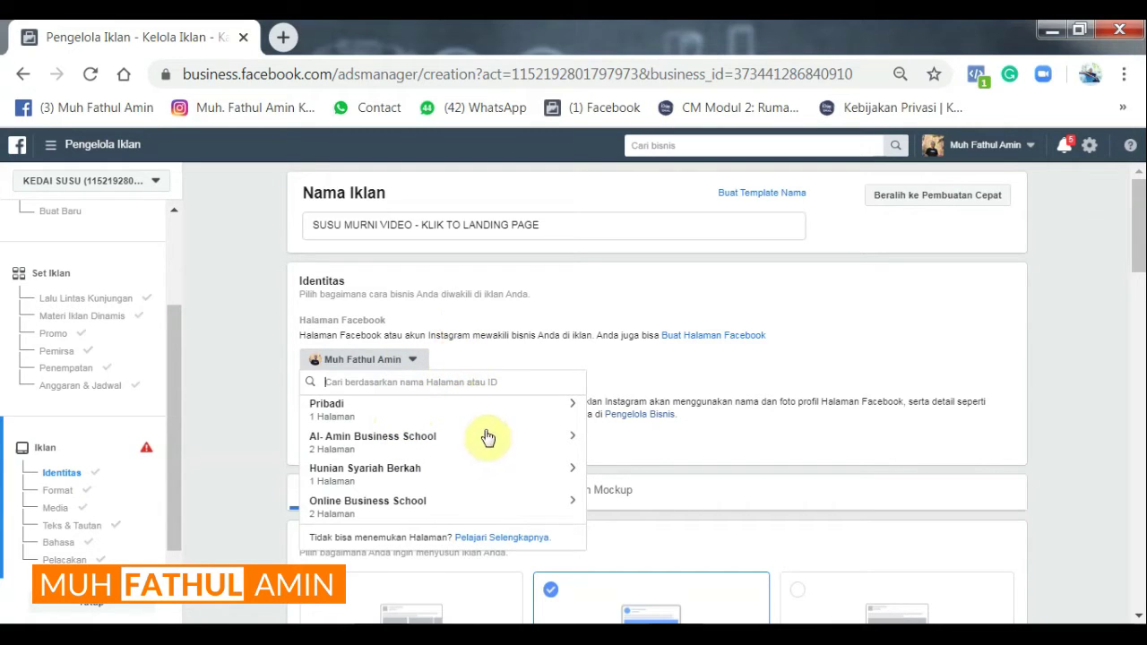
pyautogui.click(484, 359)
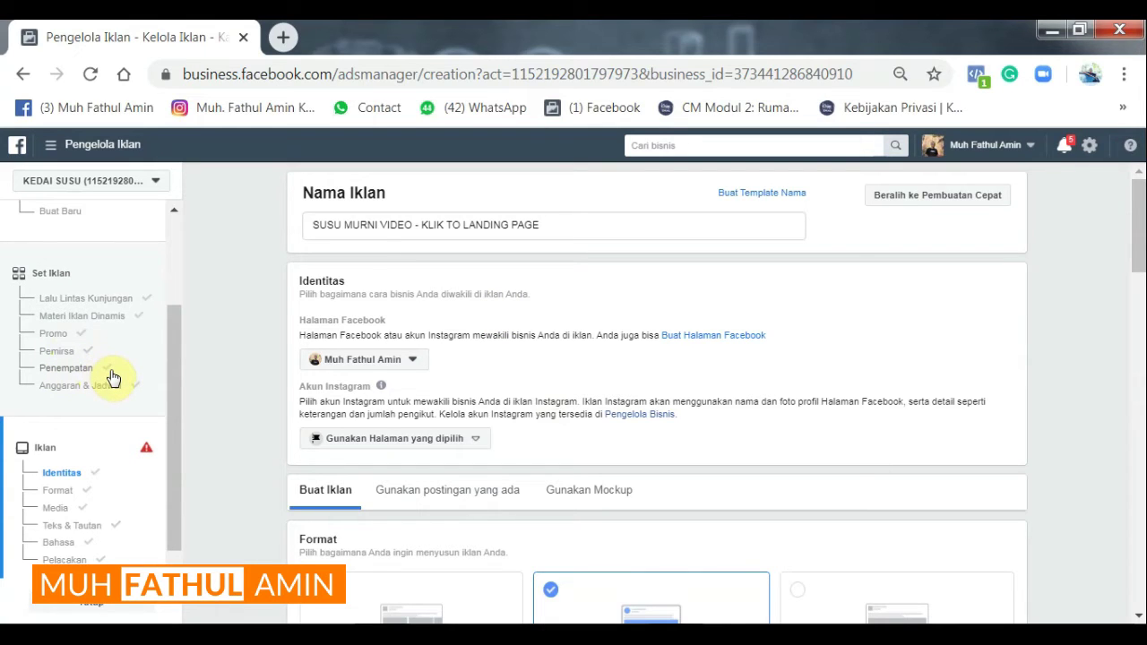
pyautogui.click(431, 446)
pyautogui.click(435, 451)
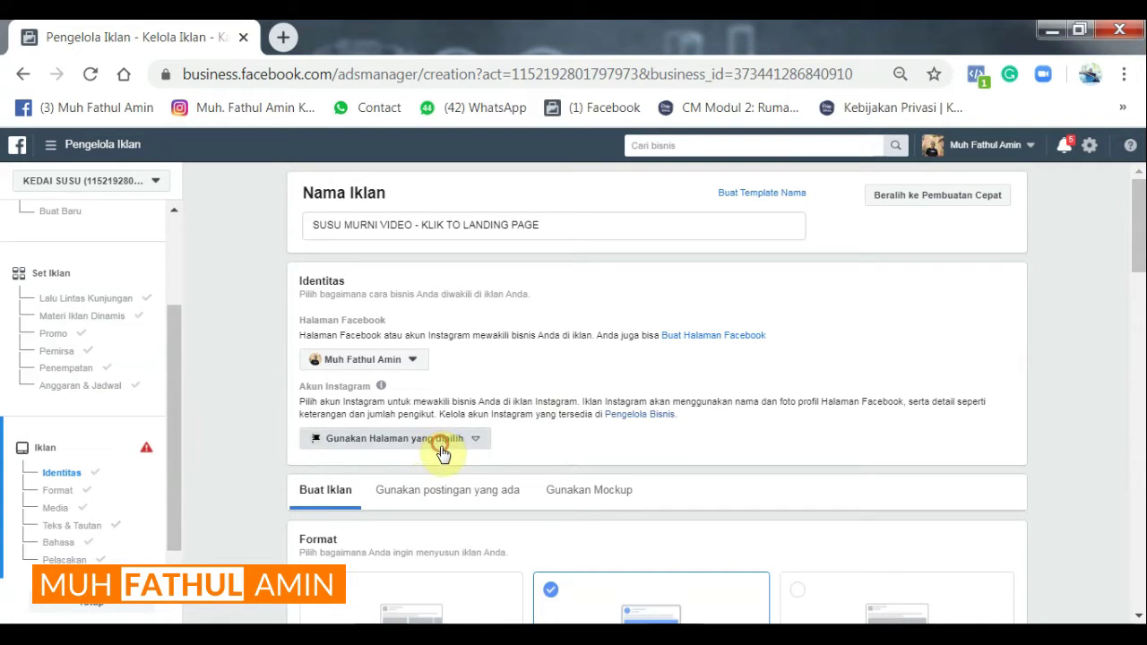
pyautogui.click(471, 439)
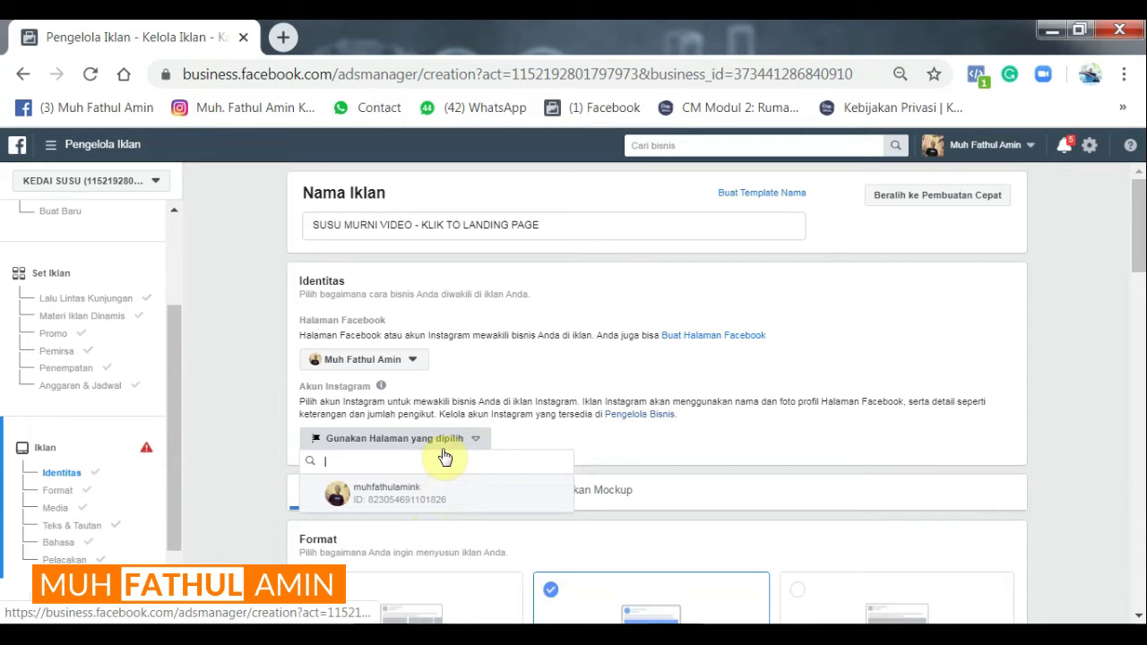
pyautogui.press('Return')
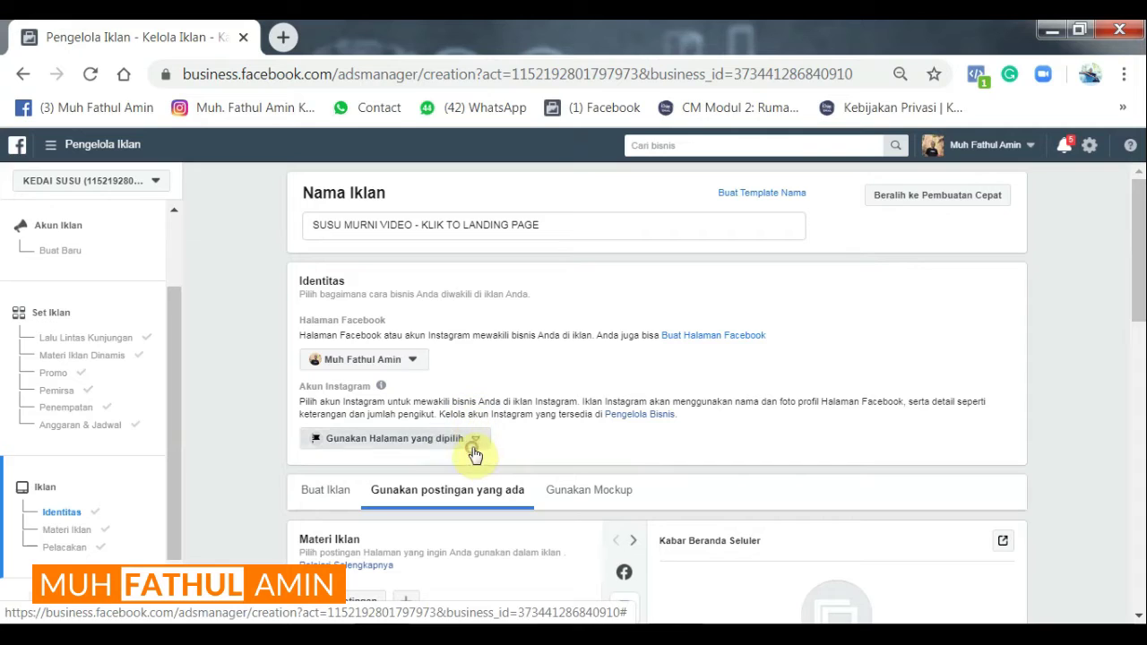
# Step: Set the ad to use an existing post and select the listed Instagram account for its identity
pyautogui.click(474, 448)
pyautogui.click(445, 490)
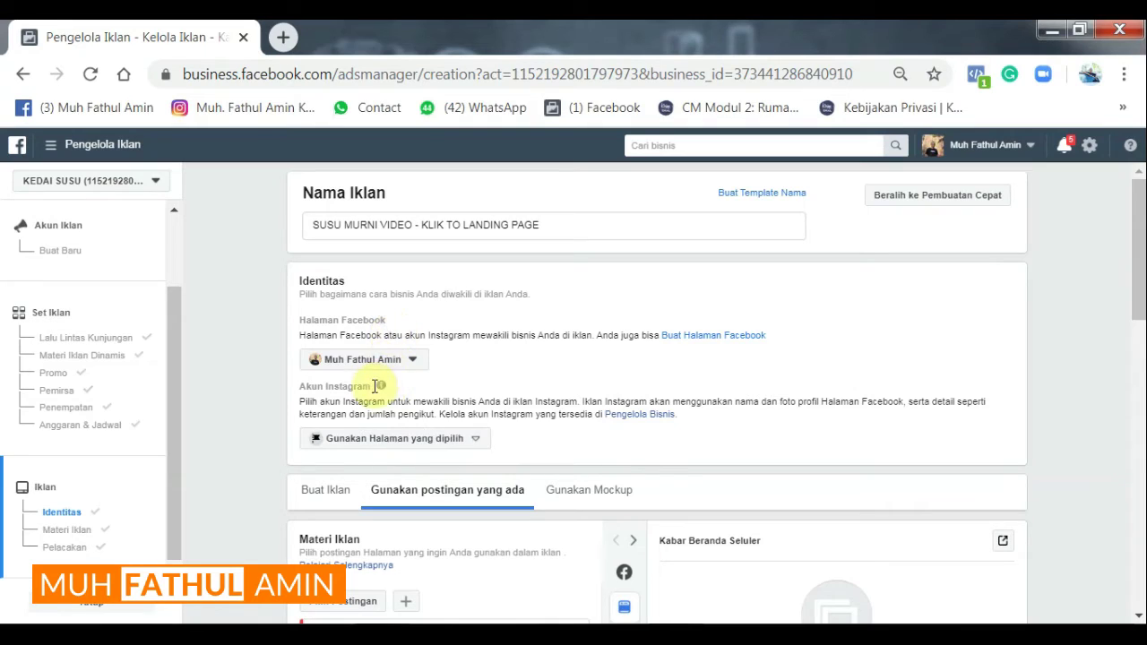
pyautogui.click(415, 443)
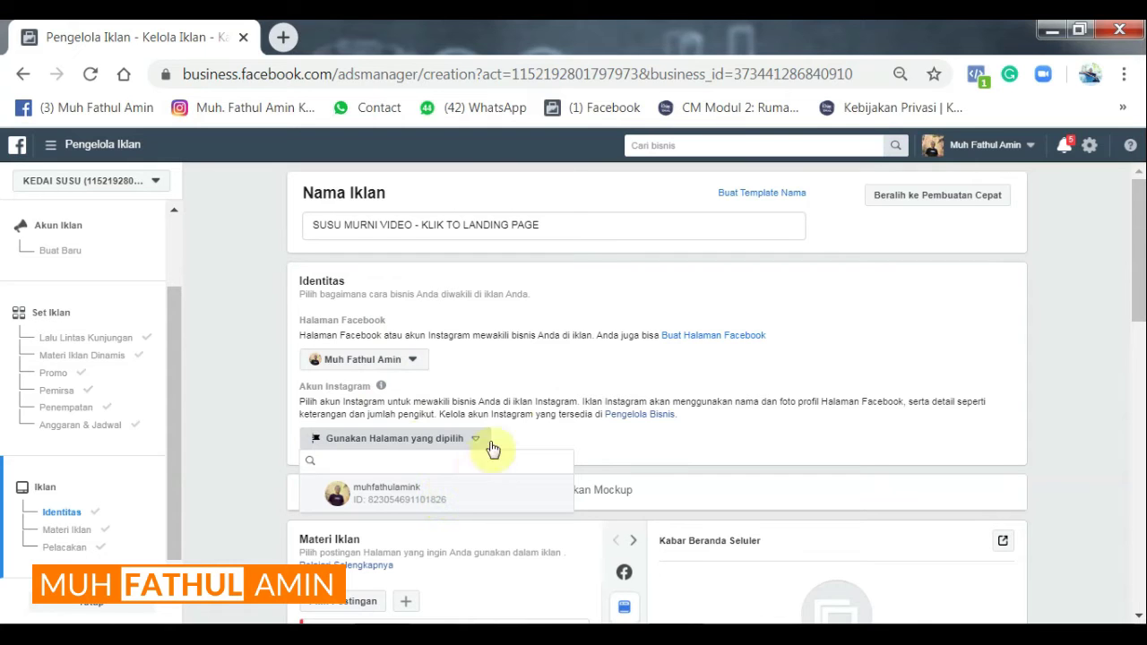
pyautogui.click(519, 424)
pyautogui.scroll(-1, 523, 416)
pyautogui.scroll(-2, 519, 416)
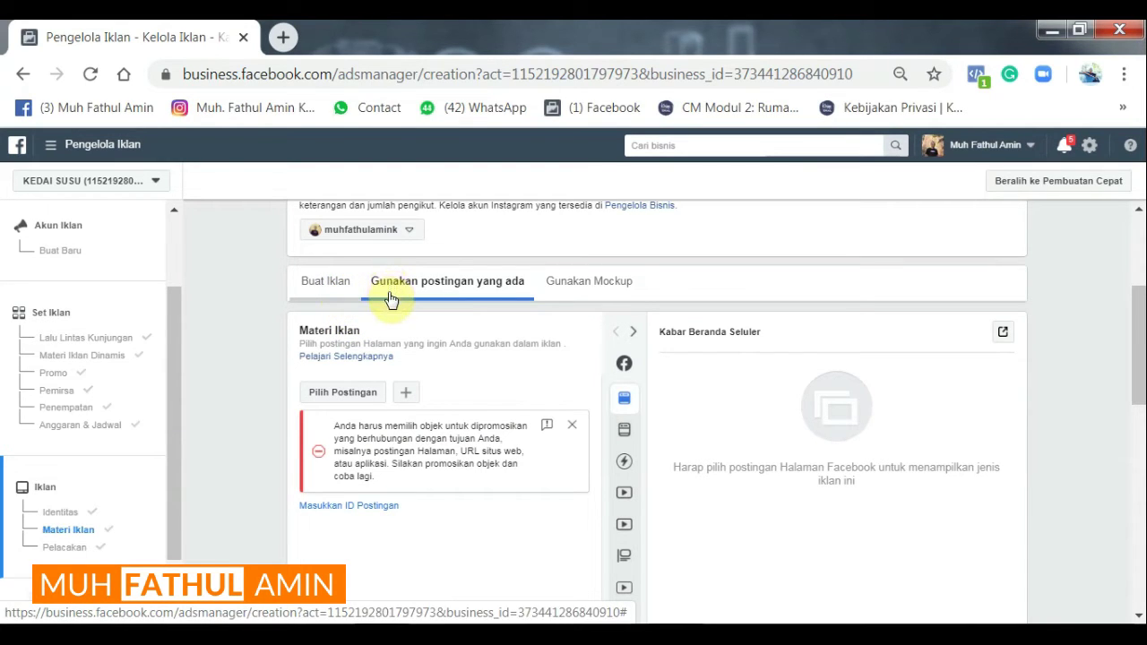
# Step: Compare the new-ad and existing-post options, and leave the ad set to Buat Iklan
pyautogui.click(353, 285)
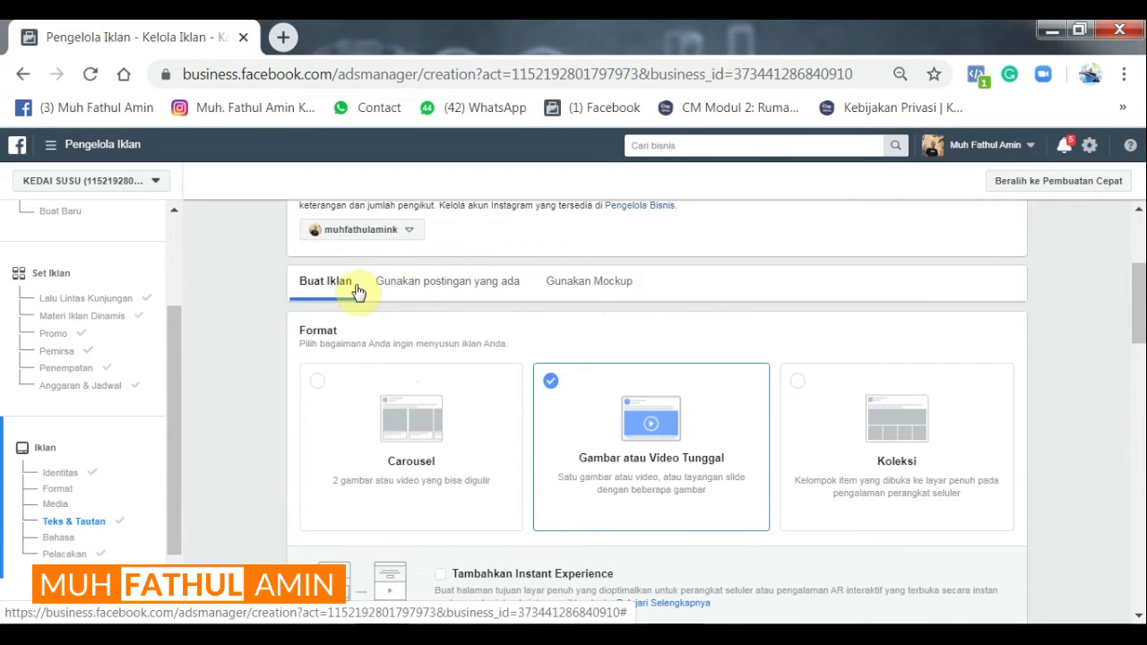
pyautogui.click(380, 285)
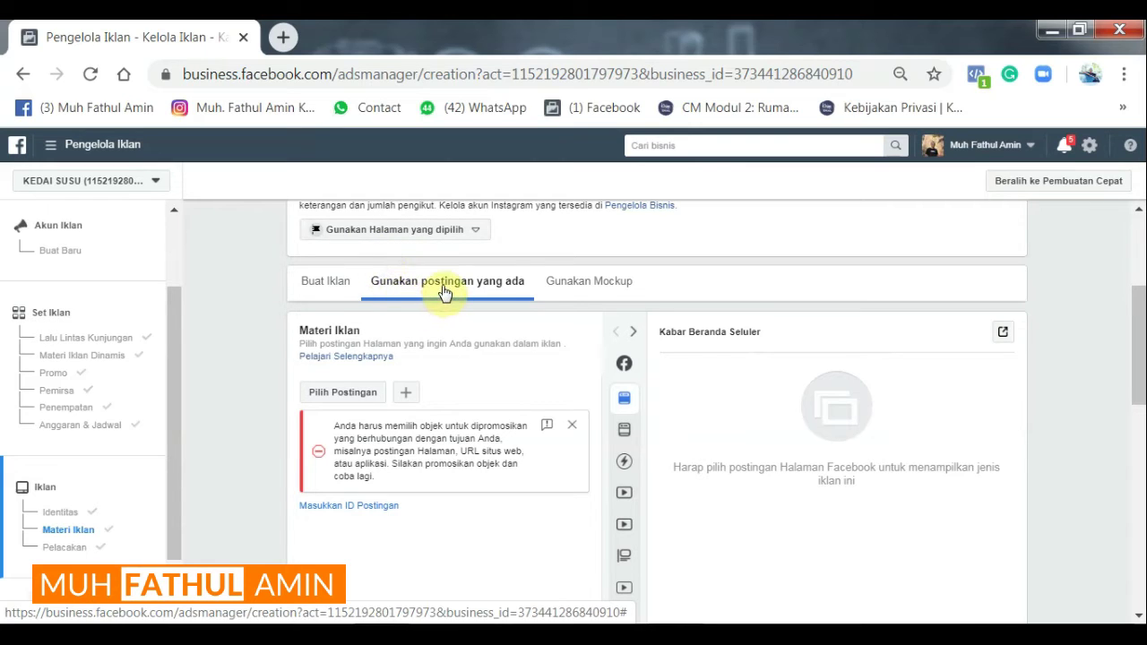
pyautogui.click(330, 283)
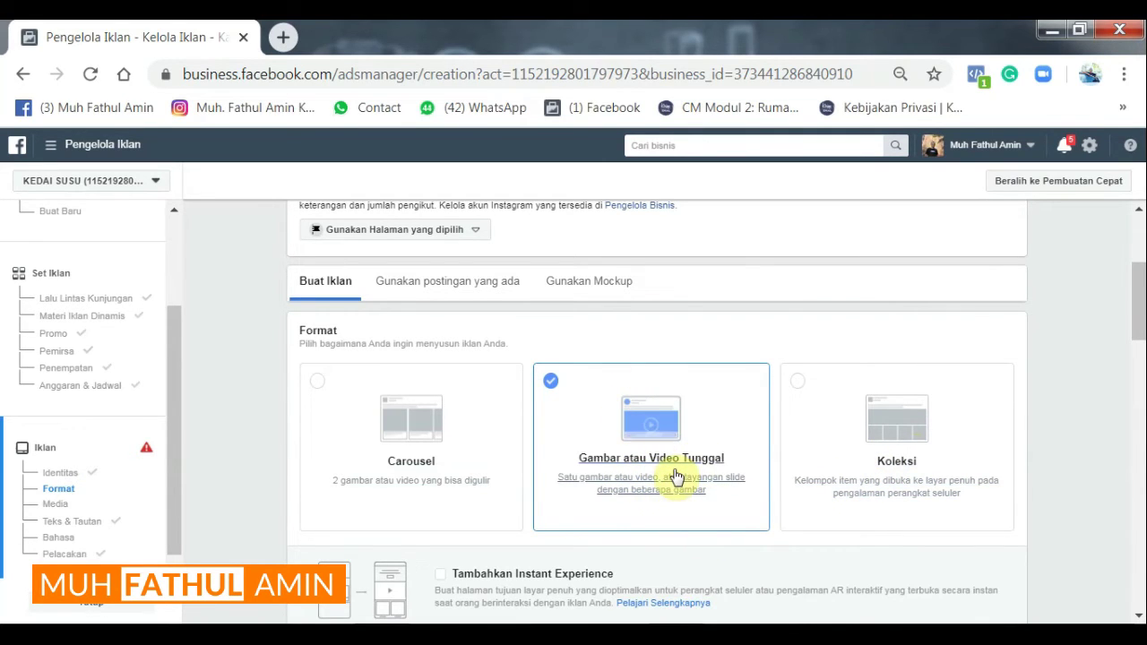
# Step: Examine the ad format choices, the Instant Experience option and the media section
pyautogui.scroll(1, 675, 479)
pyautogui.scroll(-3, 673, 486)
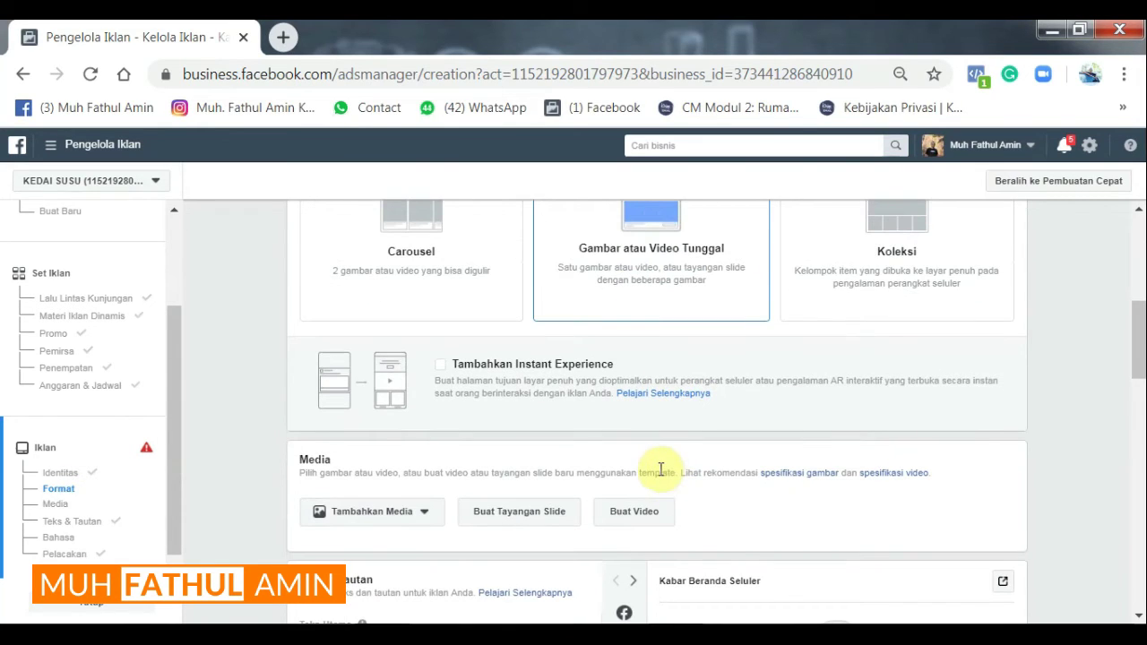
pyautogui.scroll(2, 632, 395)
pyautogui.scroll(-2, 632, 397)
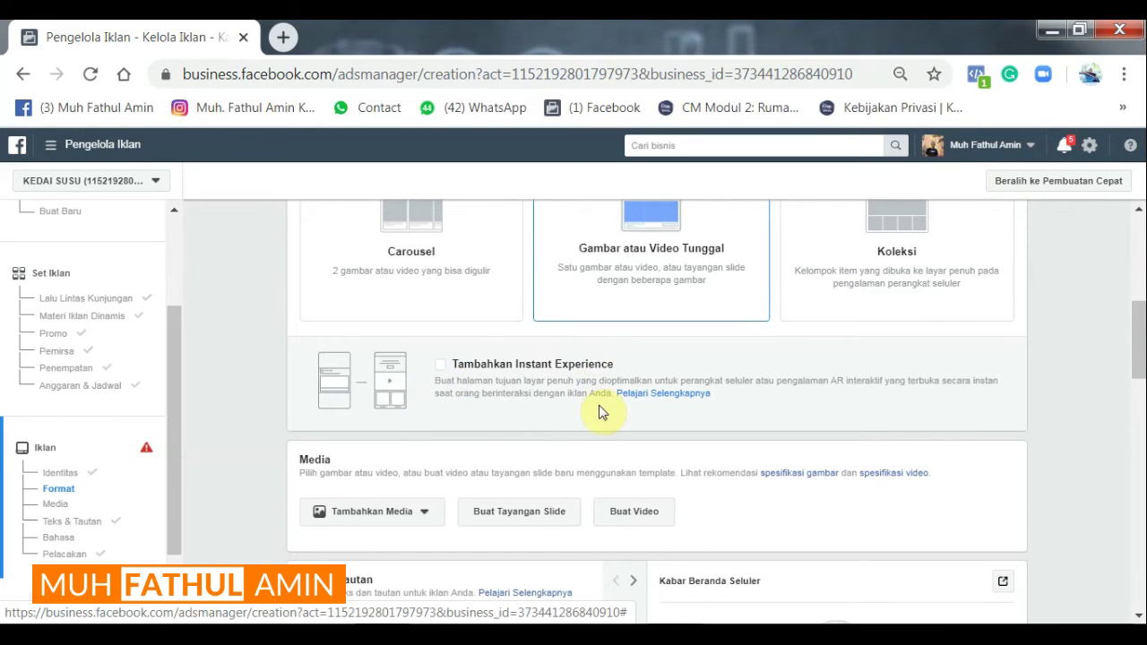
pyautogui.scroll(1, 601, 413)
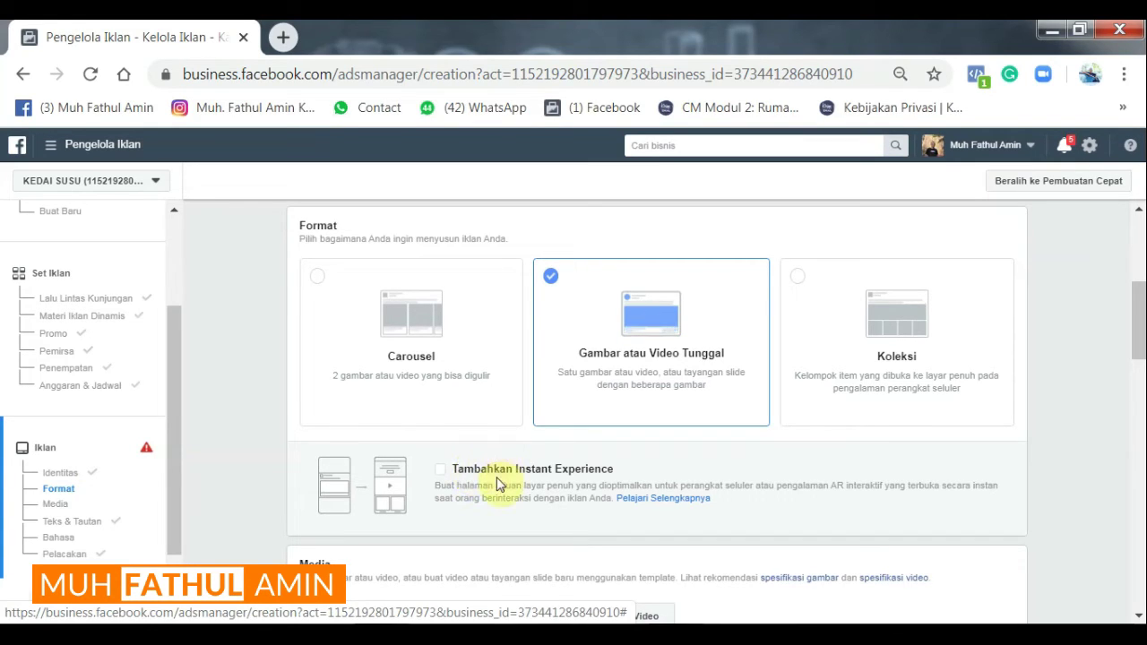
pyautogui.scroll(-1, 470, 484)
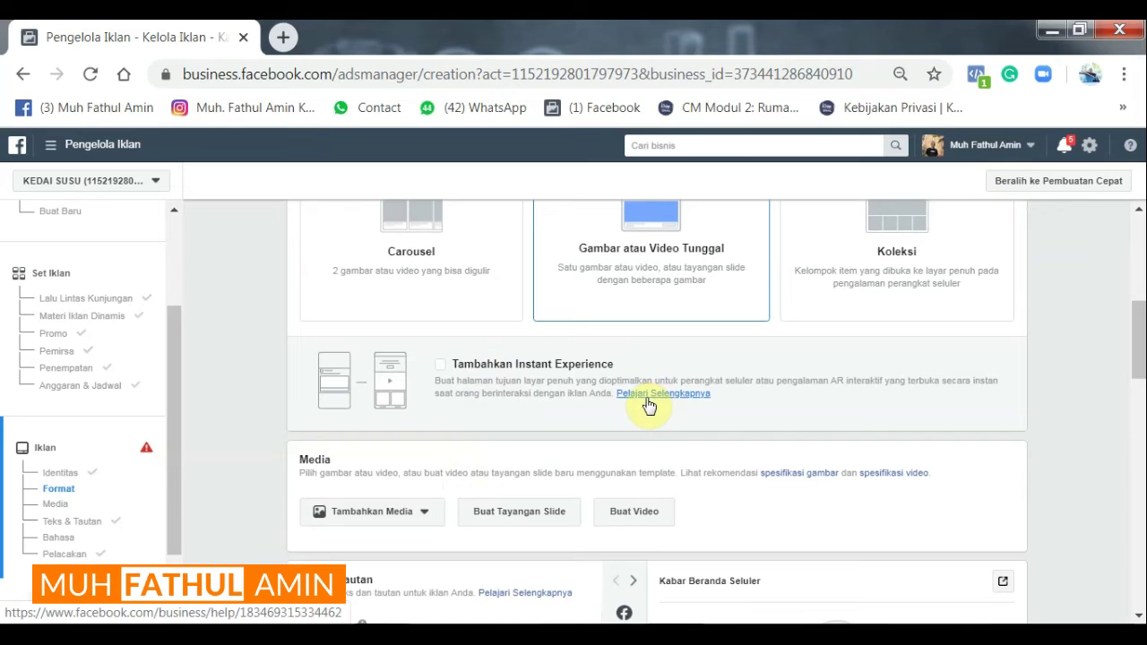
pyautogui.scroll(1, 594, 349)
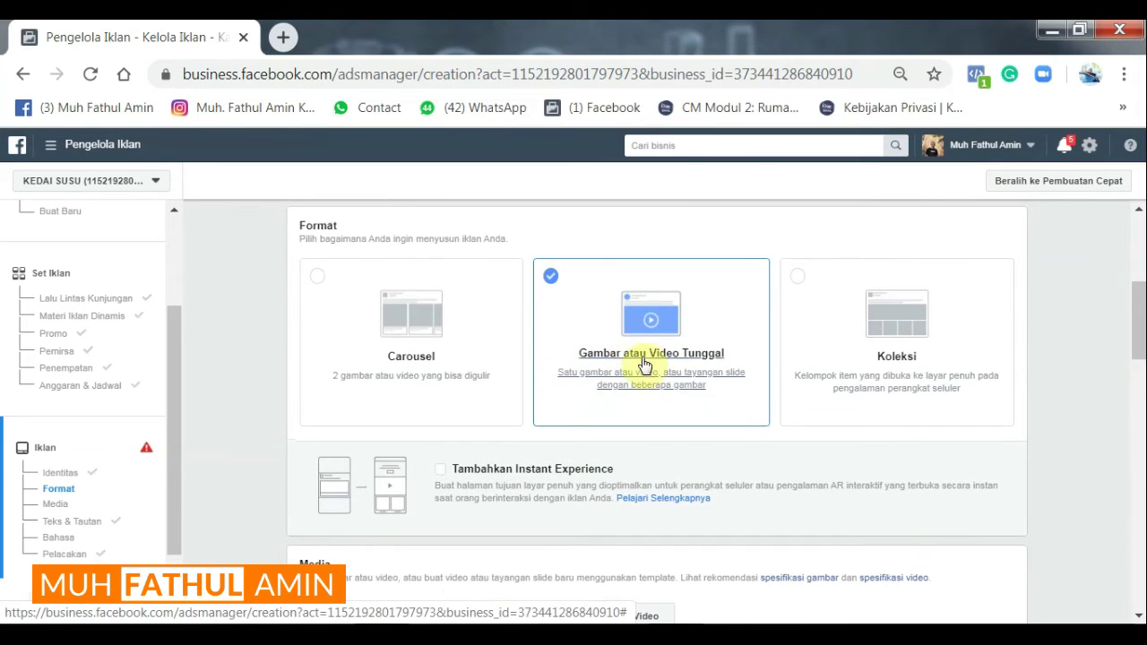
pyautogui.scroll(-2, 668, 365)
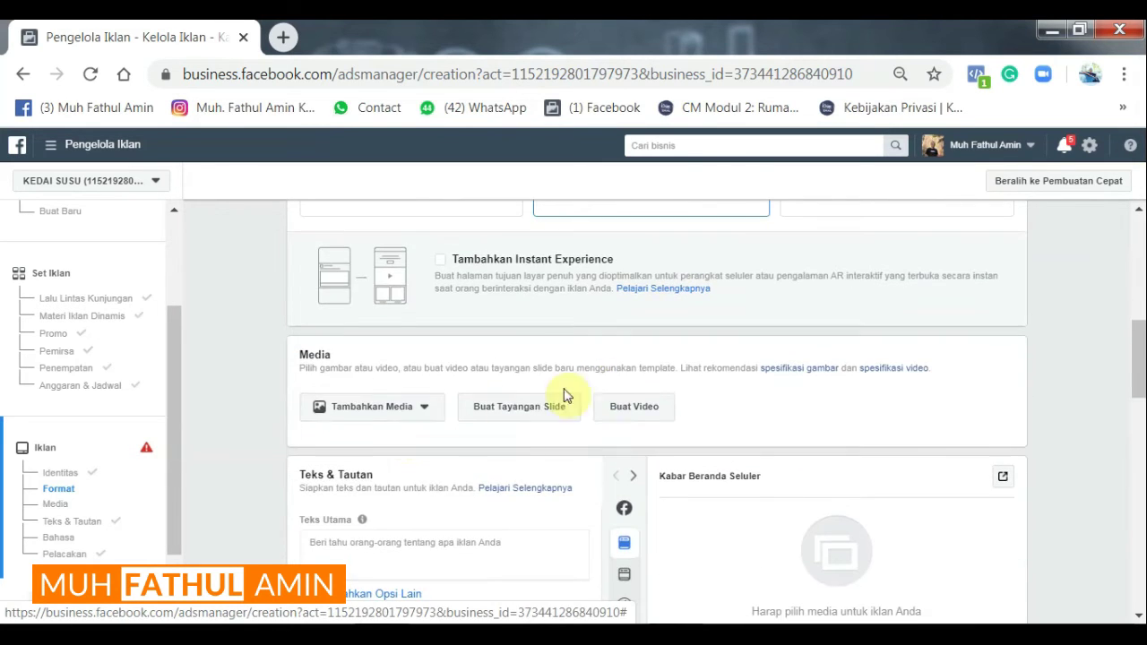
# Step: Upload the 640 x 360 virus JPG from the Downloads folder and add it as the ad's image
pyautogui.click(417, 406)
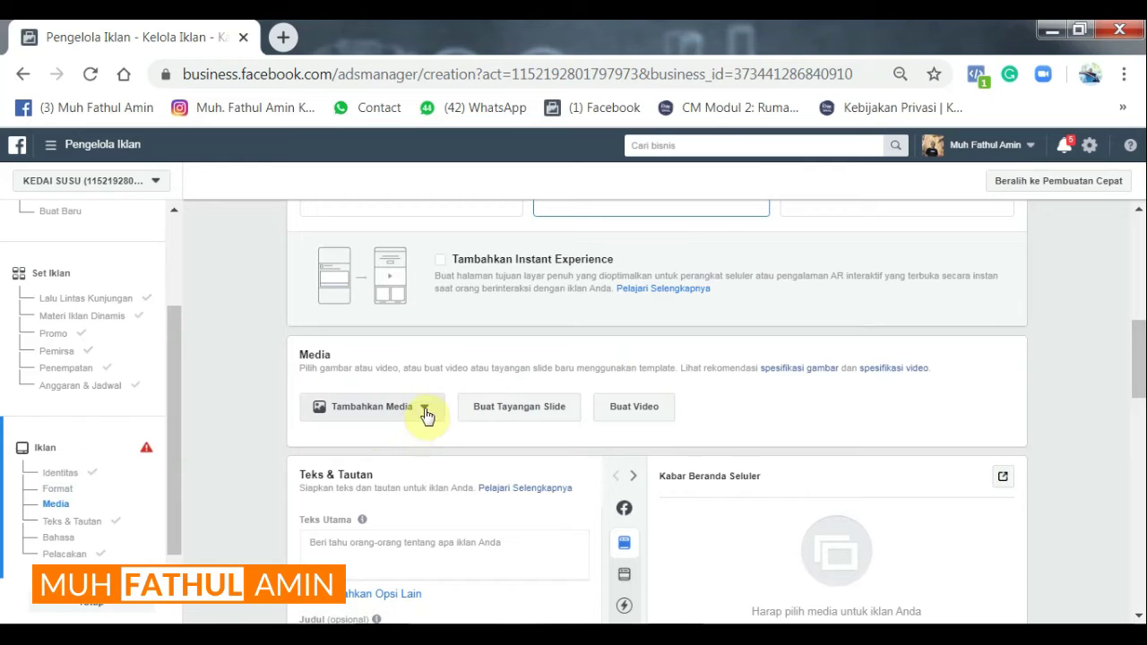
pyautogui.click(424, 410)
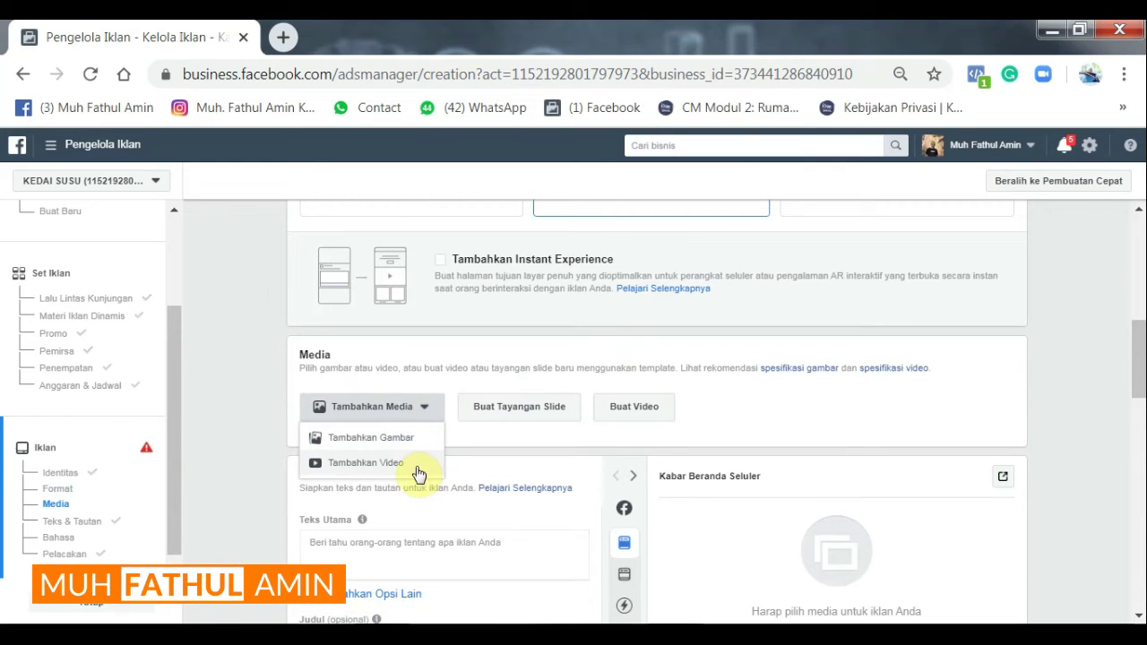
pyautogui.click(421, 439)
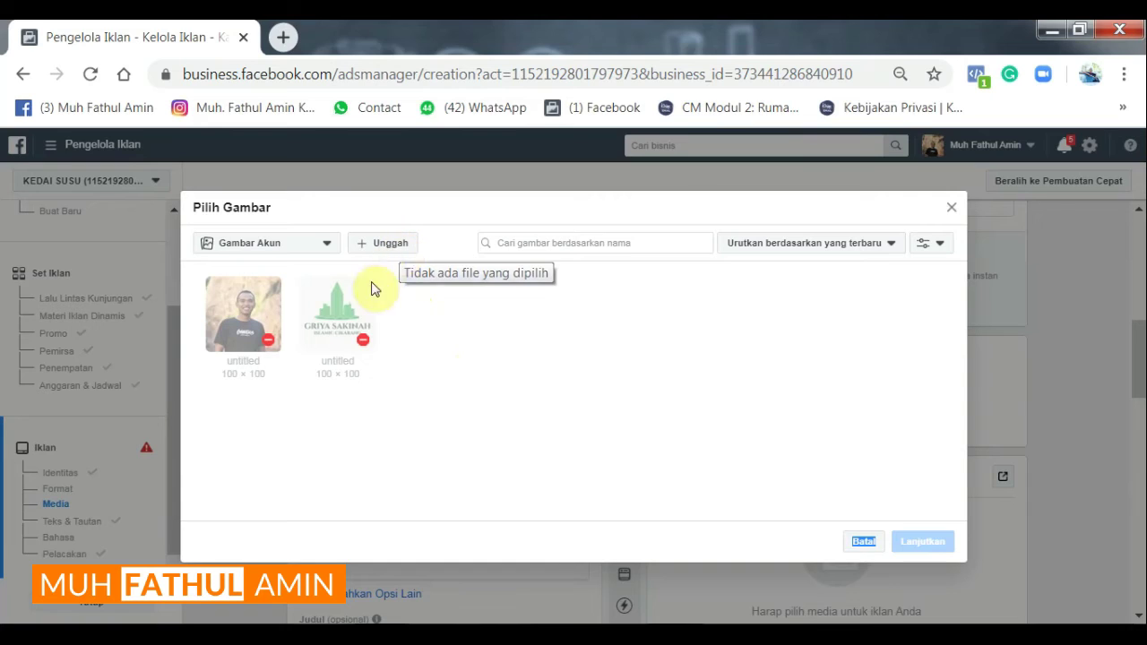
pyautogui.click(377, 252)
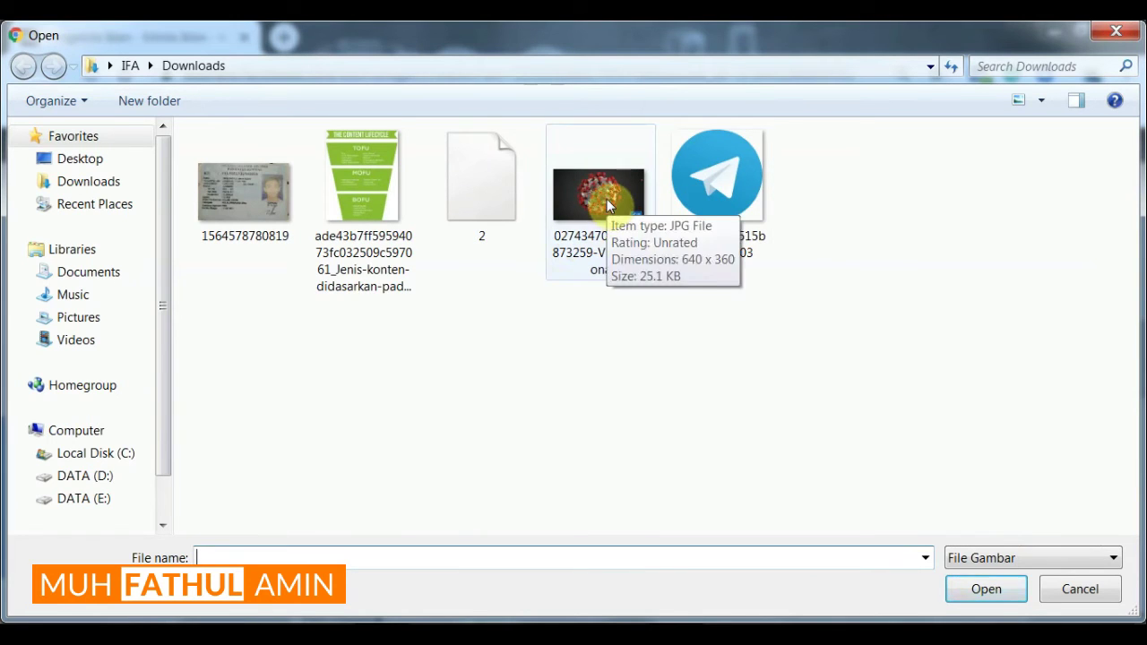
pyautogui.click(607, 208)
pyautogui.click(994, 592)
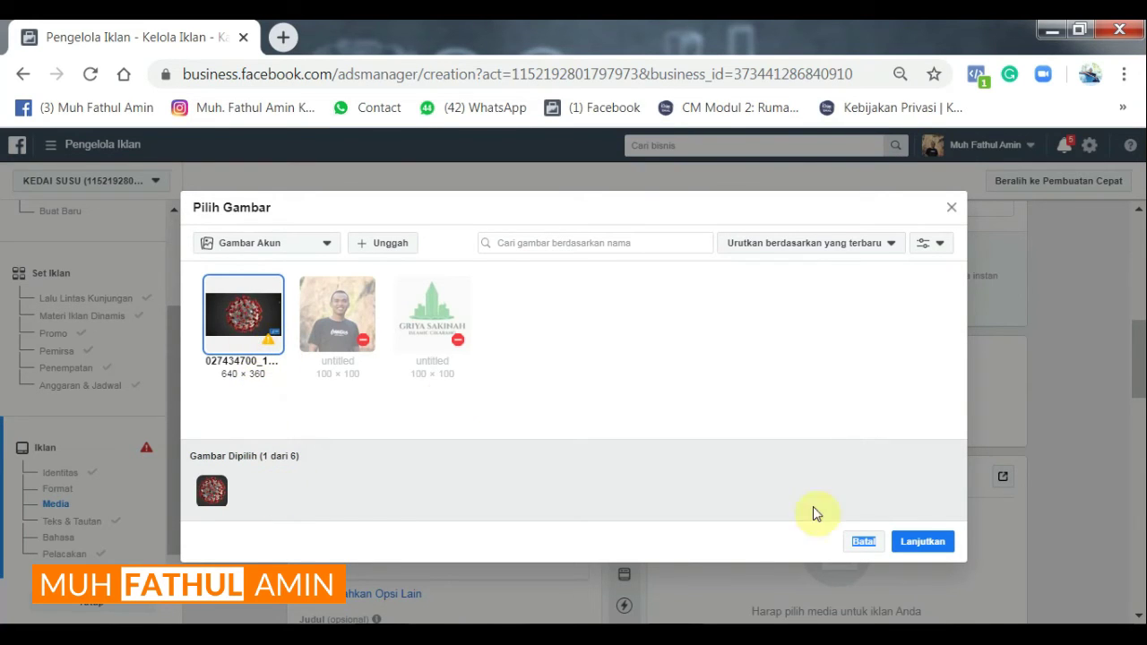
pyautogui.click(926, 556)
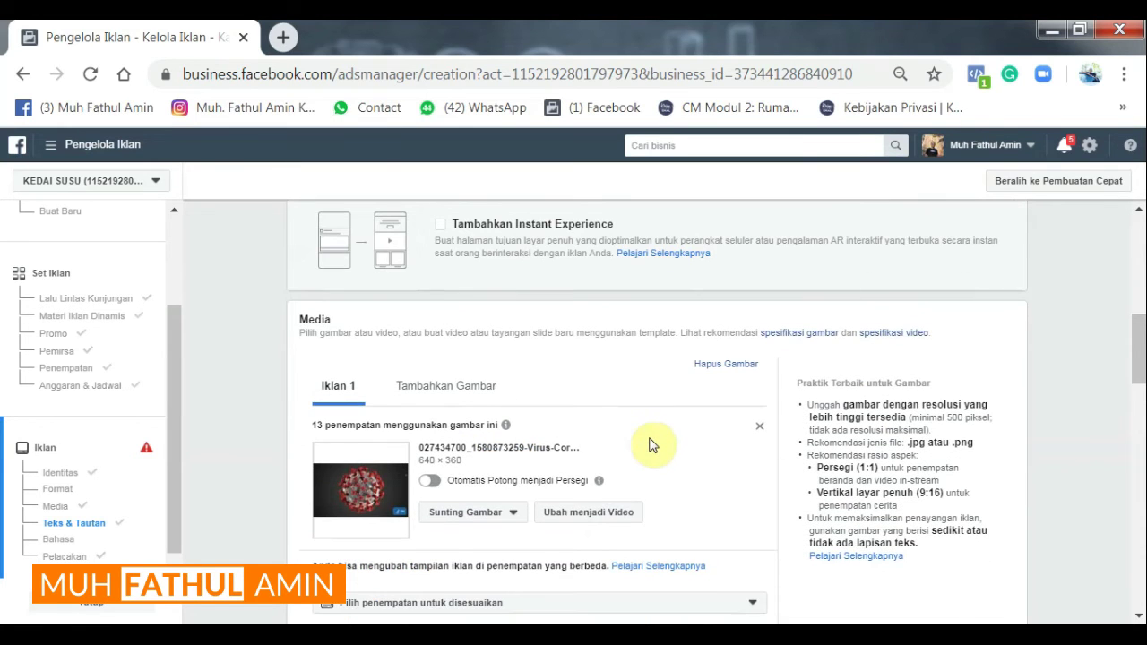
# Step: Review the image best practices and the added image's crop and placement settings
pyautogui.scroll(-2, 627, 453)
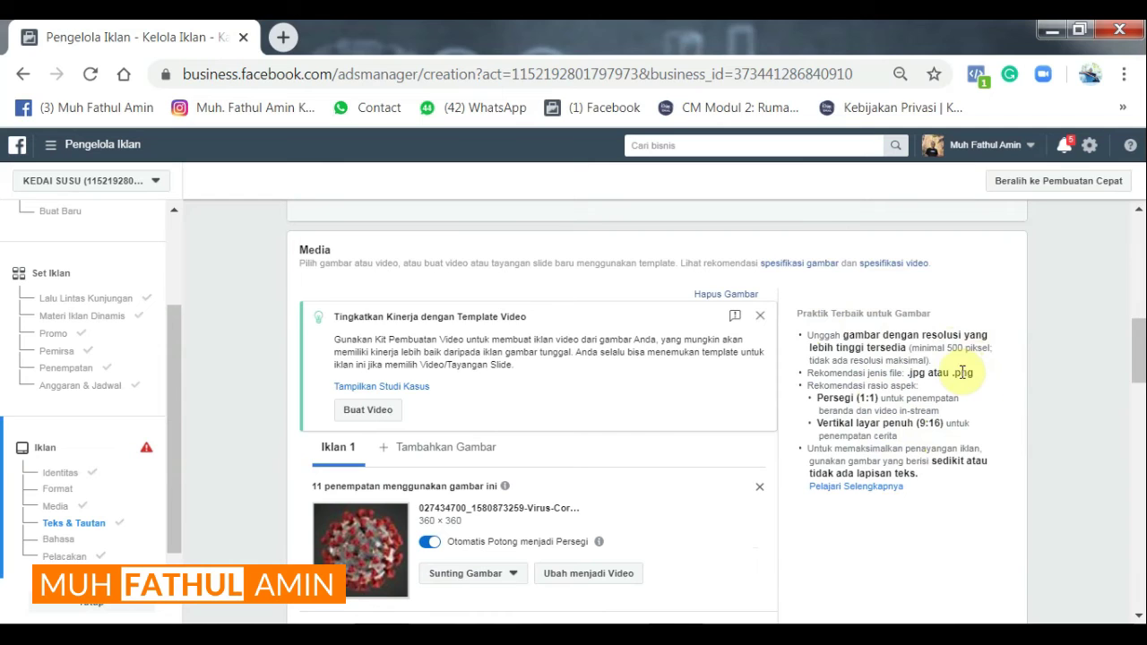
pyautogui.scroll(-3, 962, 375)
pyautogui.scroll(-2, 961, 379)
pyautogui.scroll(1, 964, 375)
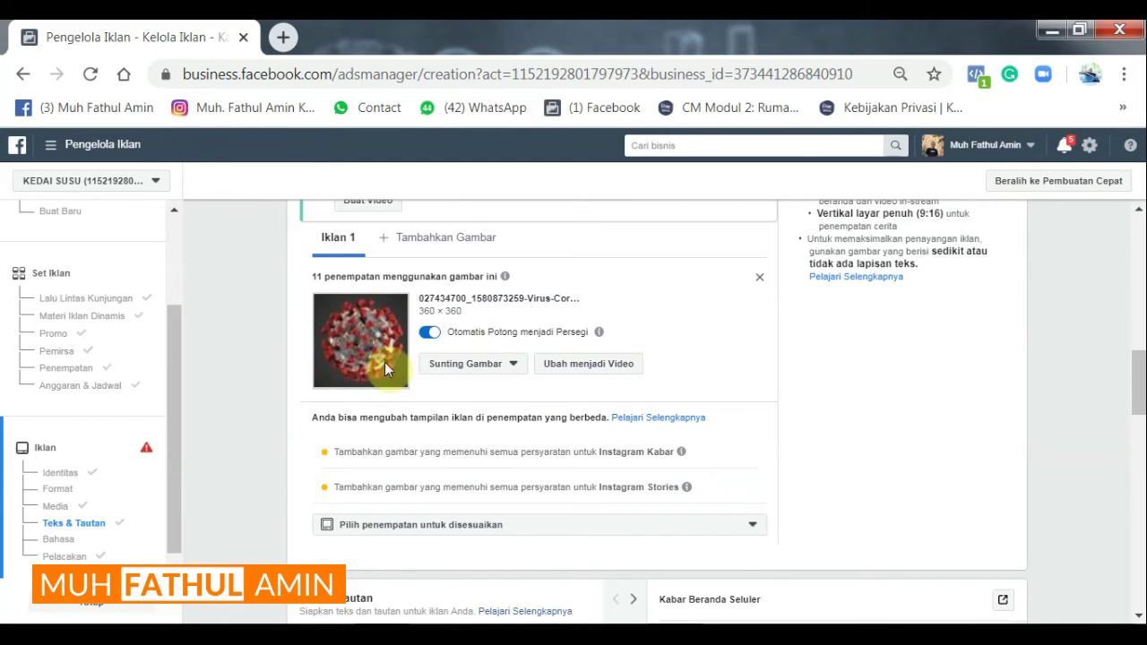
# Step: Enter the ad's primary text on two lines: "BISMILLAH." and "SEMOGA CORONA CEPAT PULANG YA ALLAH", and check it in the preview
pyautogui.scroll(1, 960, 346)
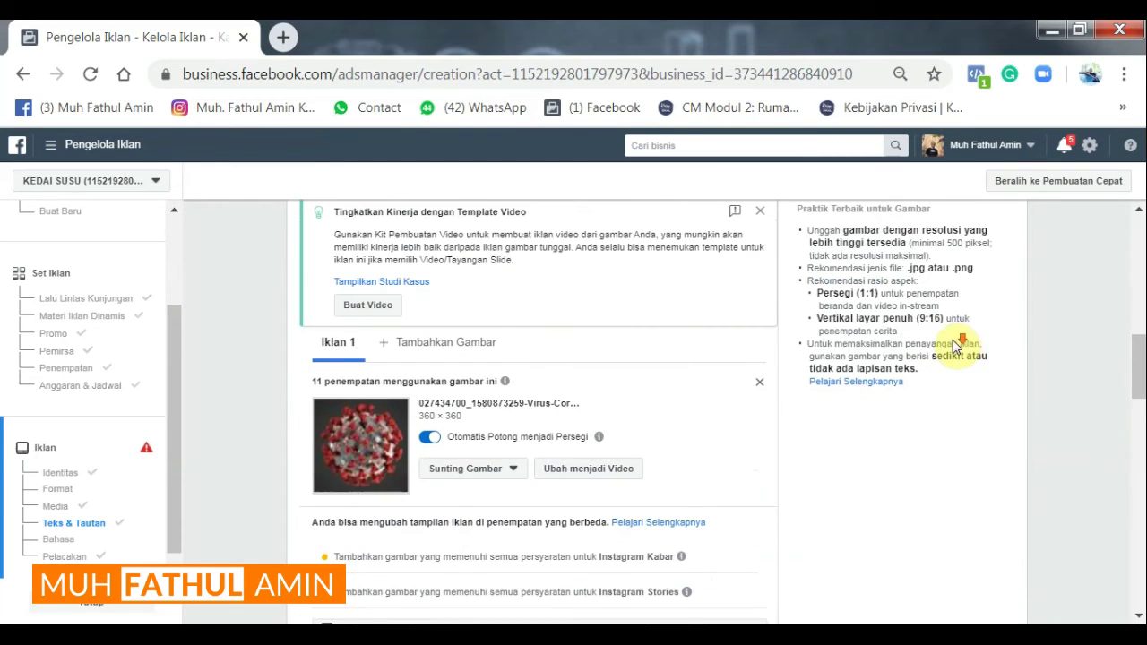
pyautogui.scroll(-1, 760, 438)
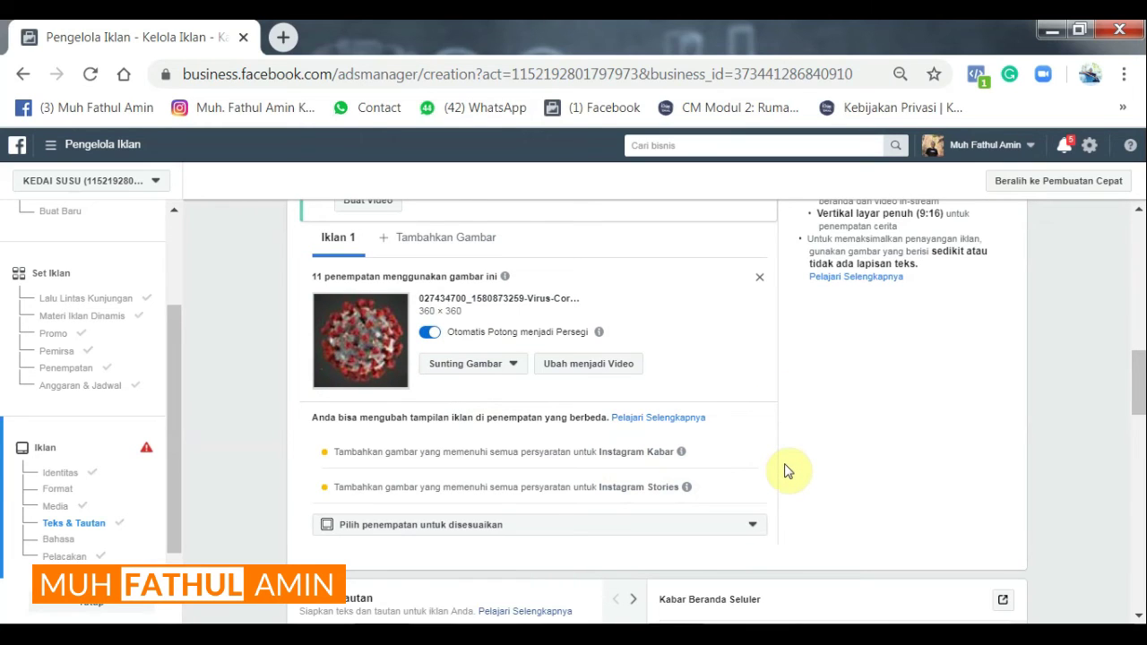
pyautogui.scroll(-2, 787, 472)
pyautogui.scroll(-2, 787, 472)
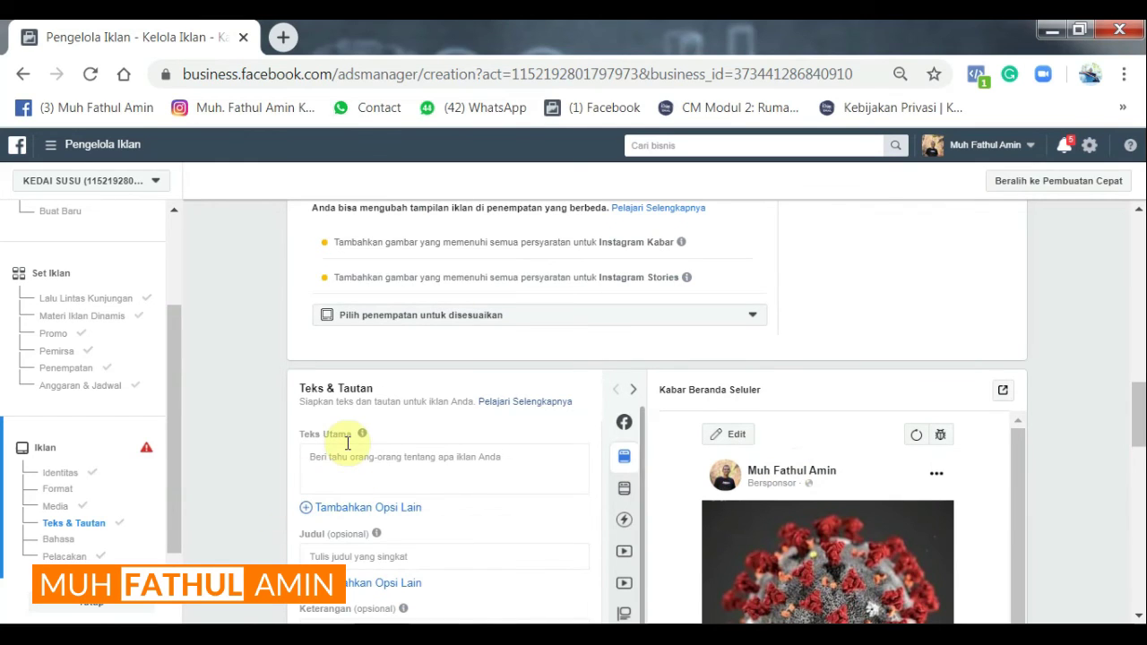
pyautogui.scroll(-2, 348, 443)
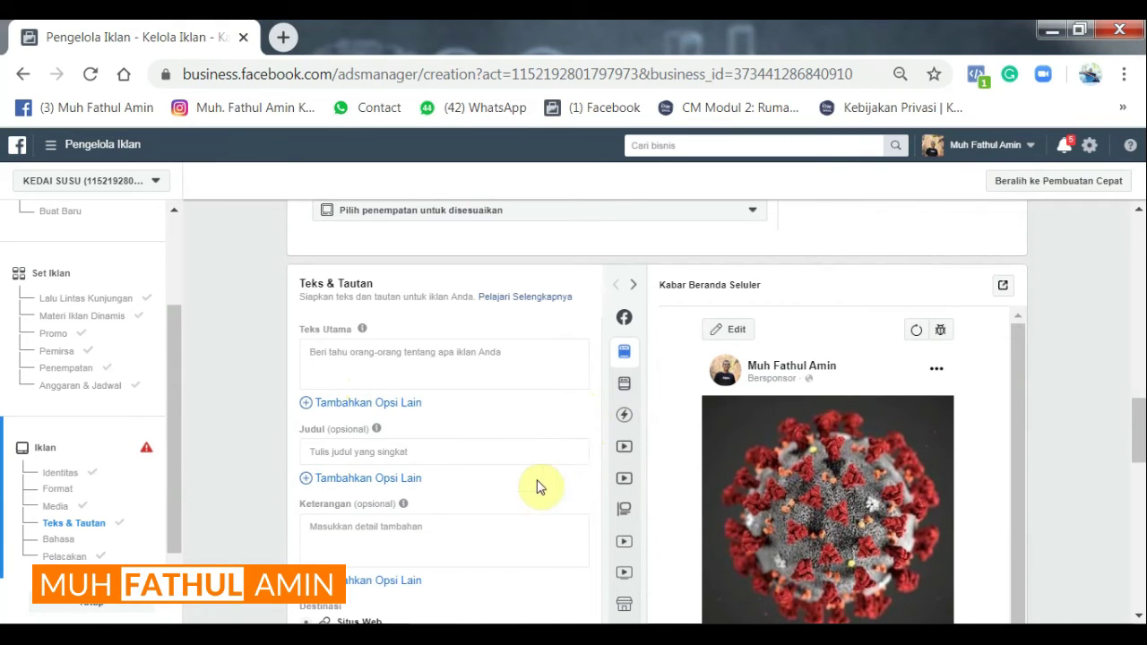
pyautogui.click(332, 371)
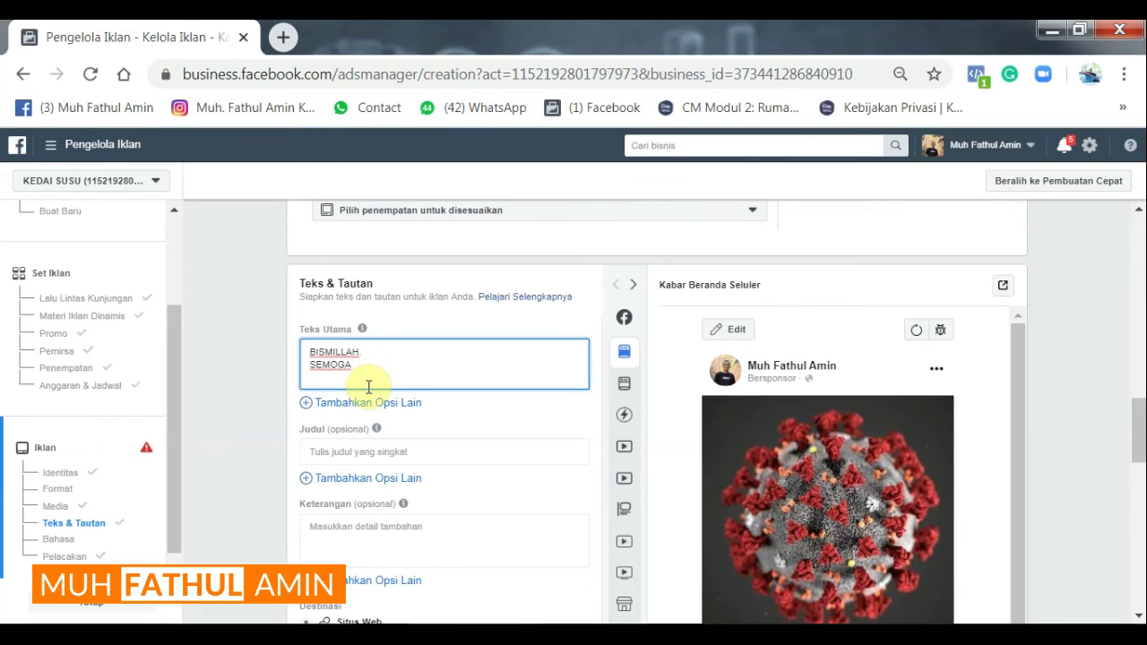
pyautogui.write('CORONA')
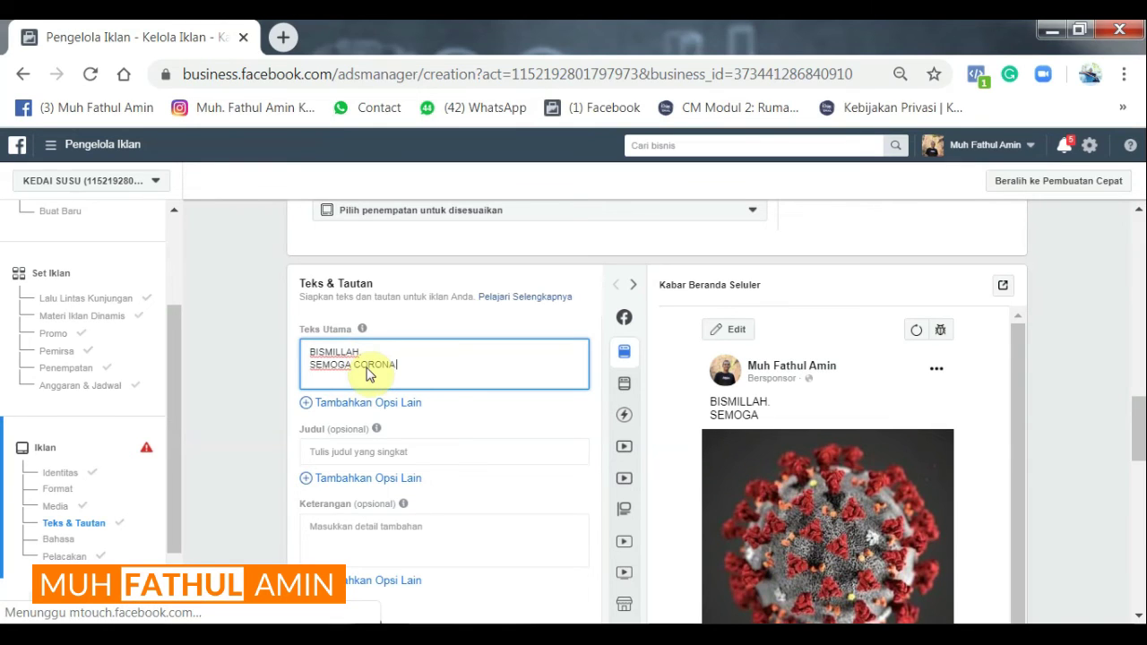
pyautogui.write(' CEPAT PULANG ')
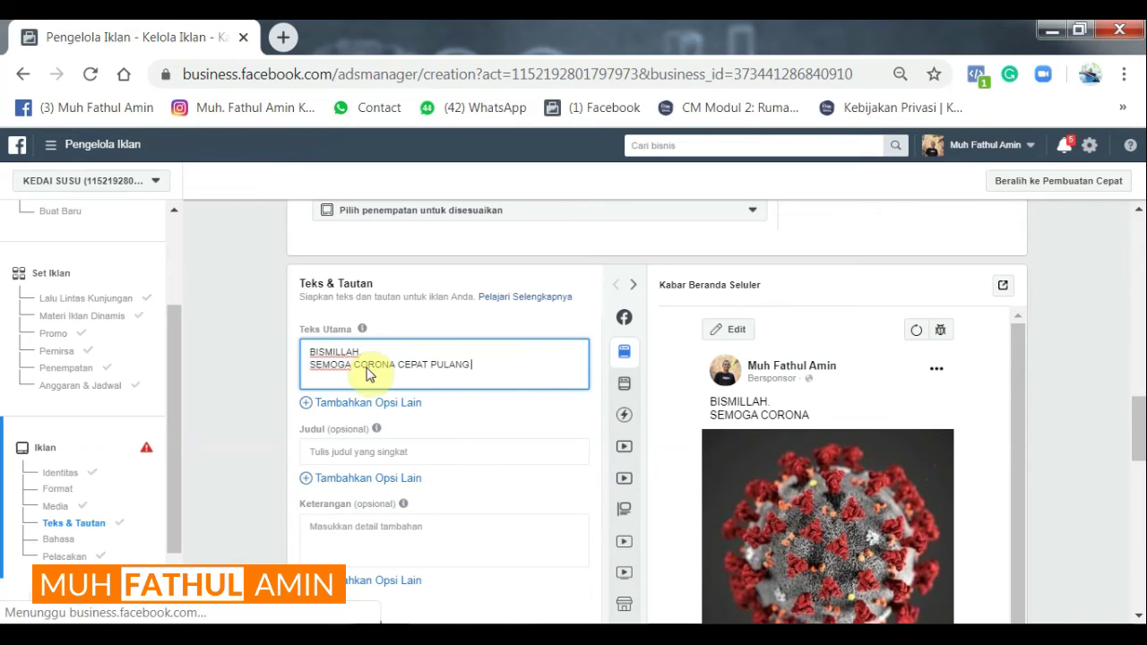
pyautogui.write('YA ALLAH')
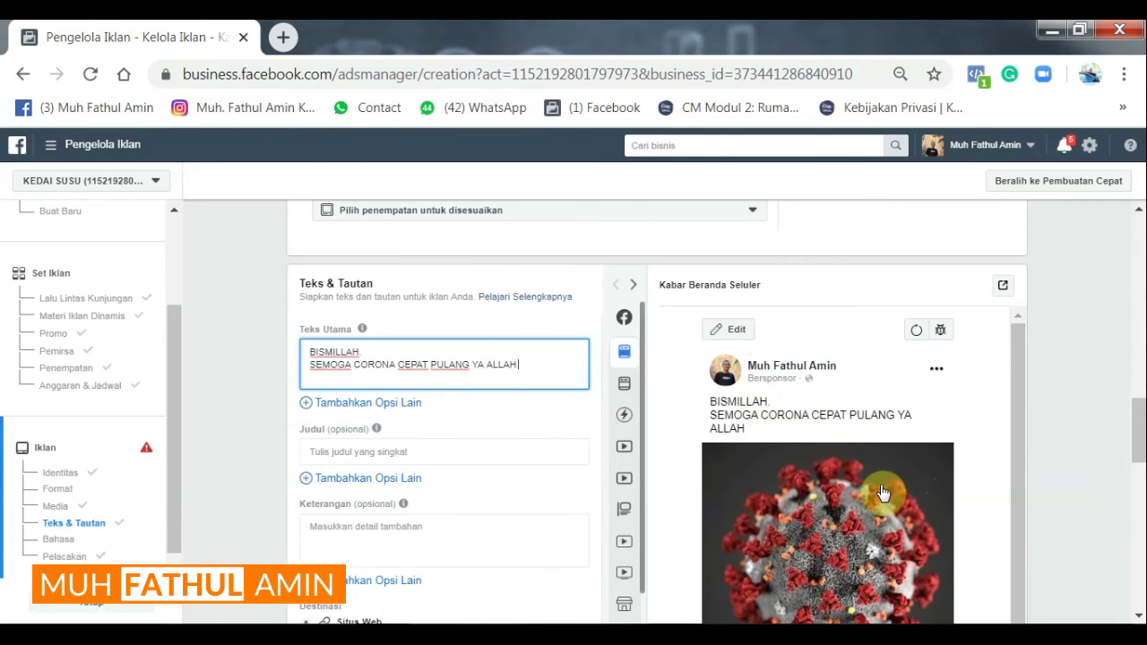
pyautogui.scroll(-1, 843, 488)
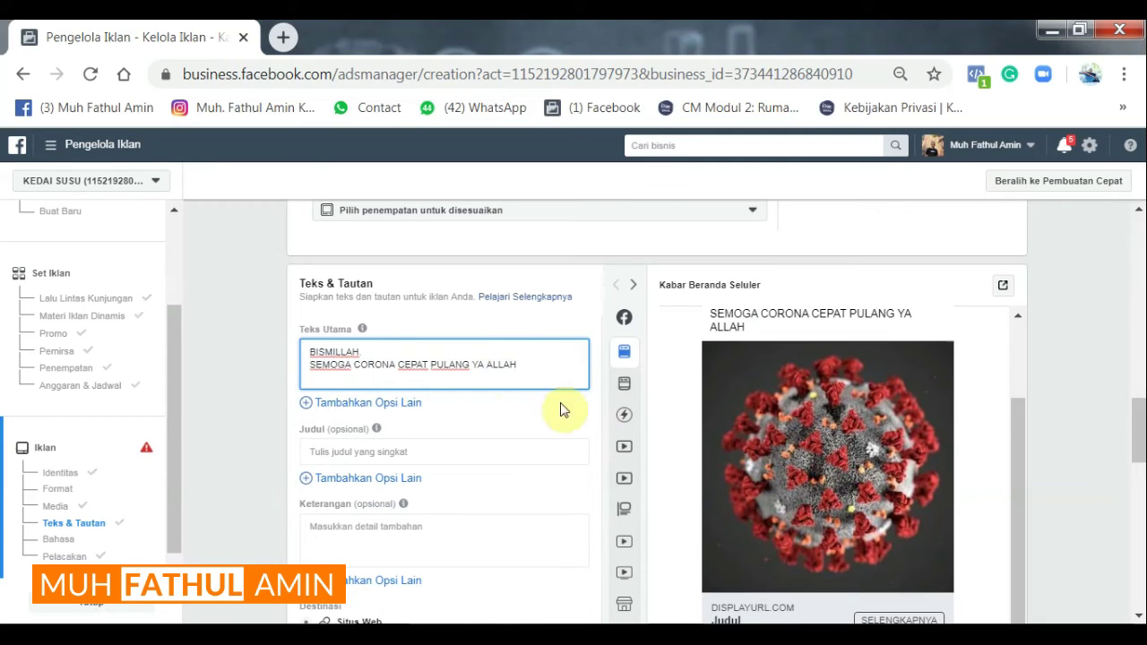
# Step: Enter "CORONA GOOD BYE" as the ad's title and check it in the mobile feed preview
pyautogui.click(542, 360)
pyautogui.click(466, 455)
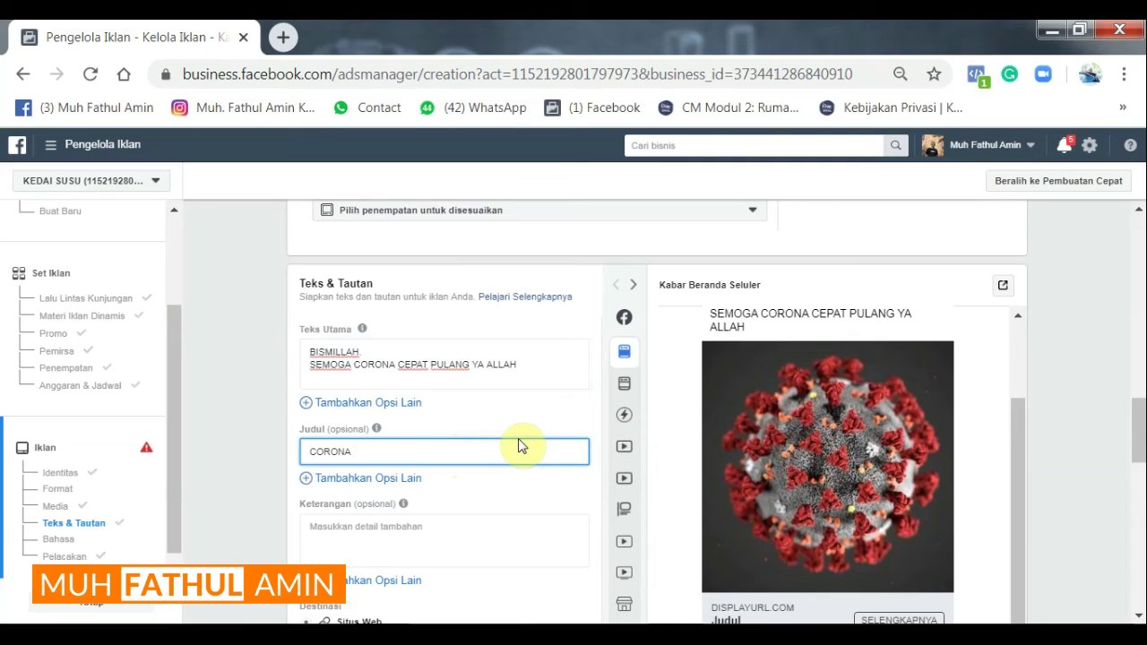
pyautogui.write('GOOD BYE')
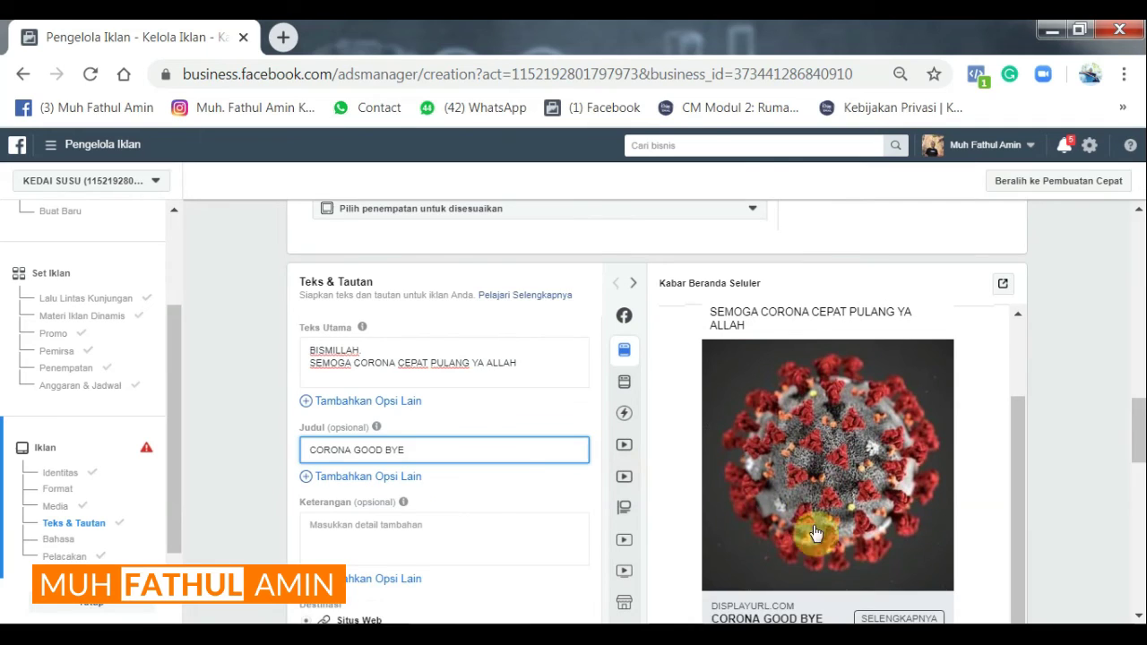
pyautogui.scroll(-1, 778, 560)
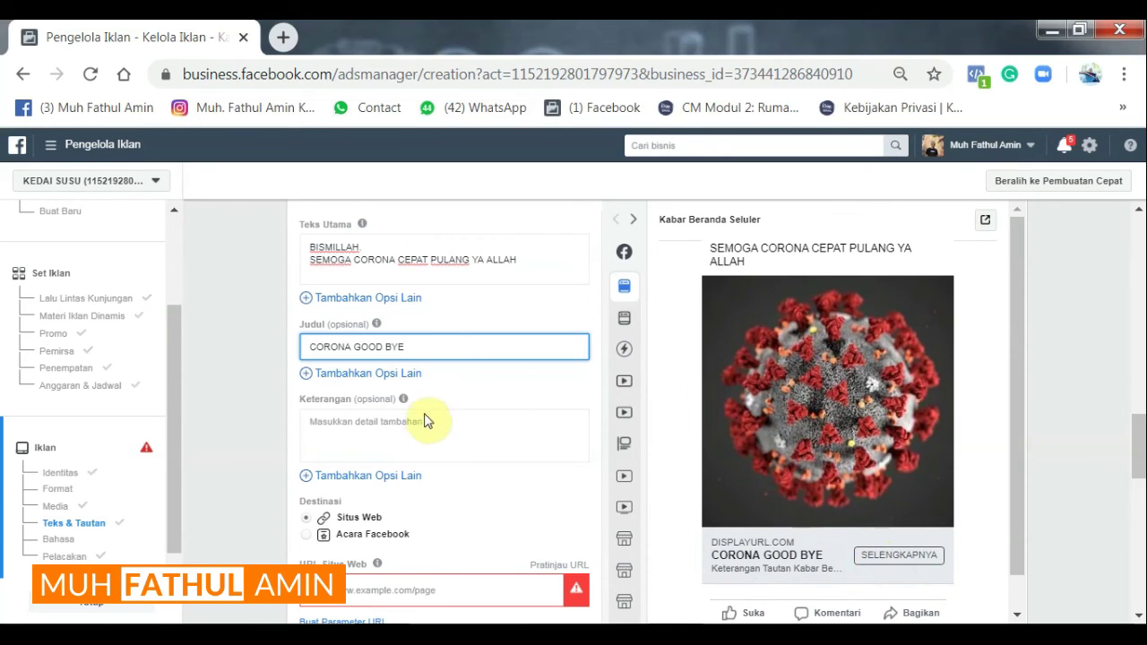
# Step: Enter "CORONA JAHAT" as the ad's description and check it in the mobile feed preview
pyautogui.click(396, 428)
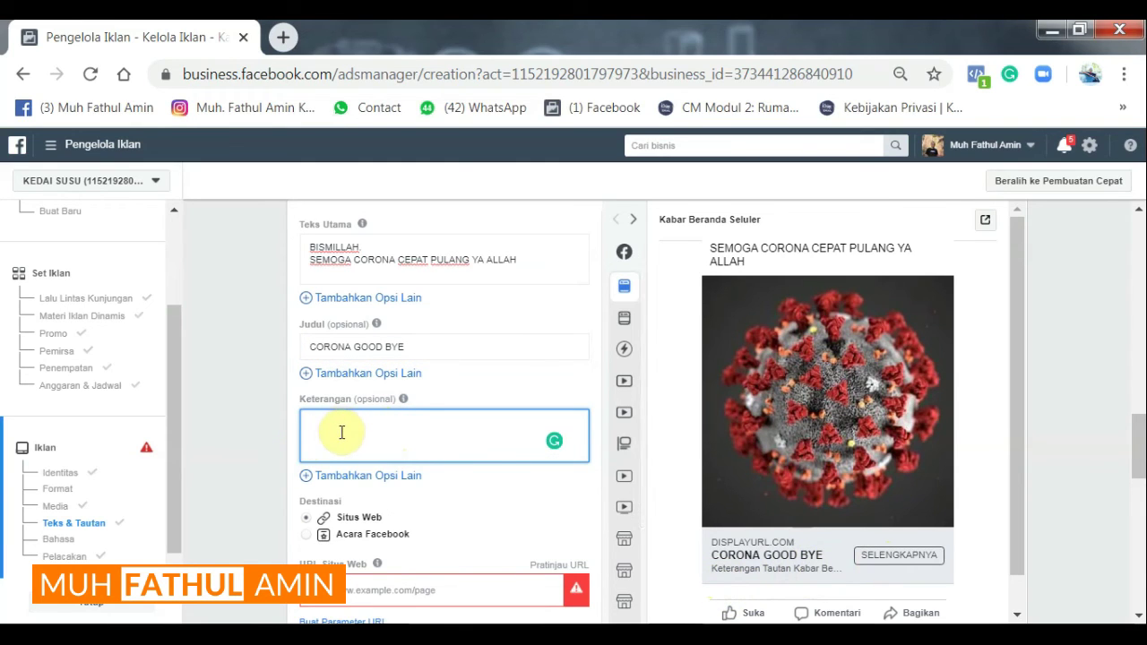
pyautogui.write('CORONA JAHAT')
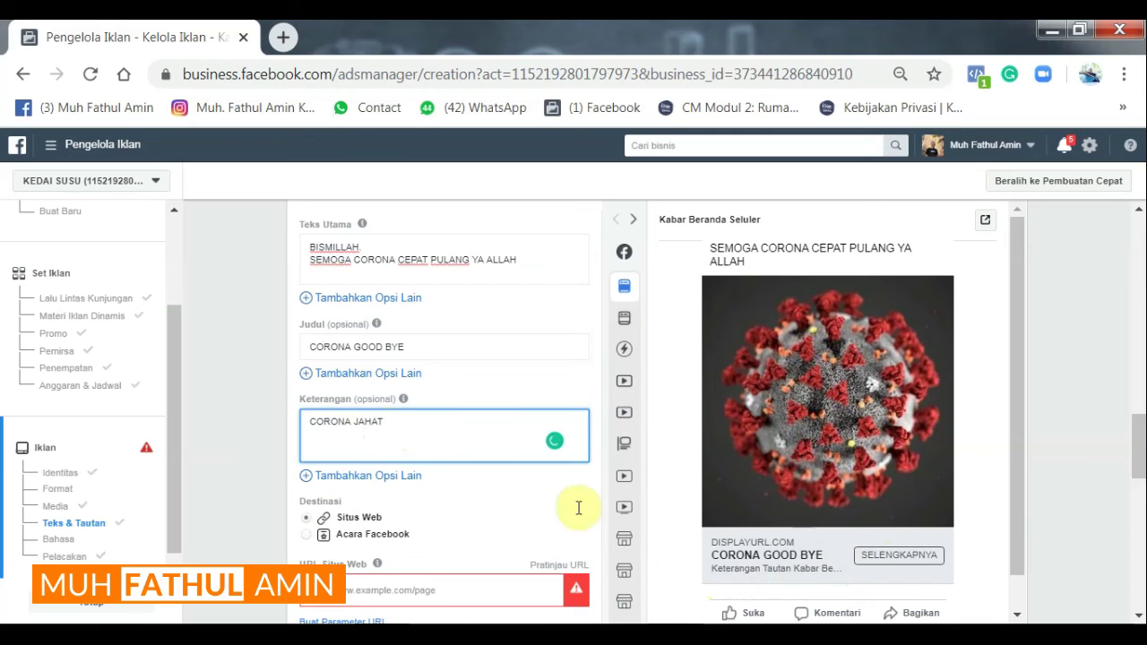
pyautogui.click(766, 582)
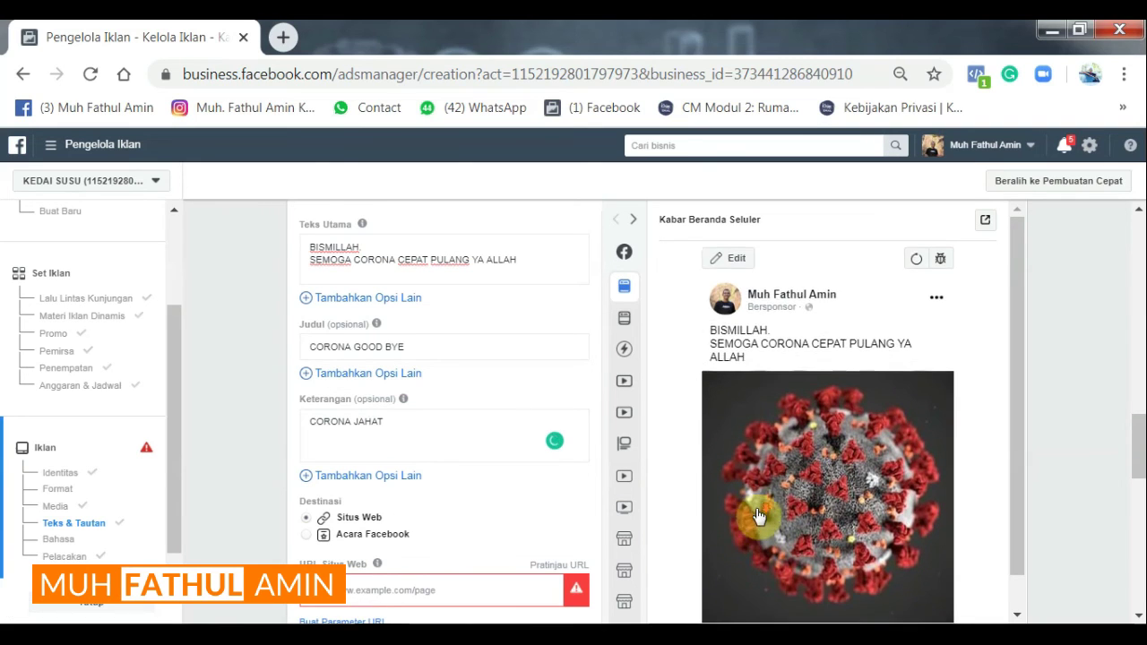
pyautogui.scroll(-1, 757, 517)
pyautogui.scroll(-1, 423, 513)
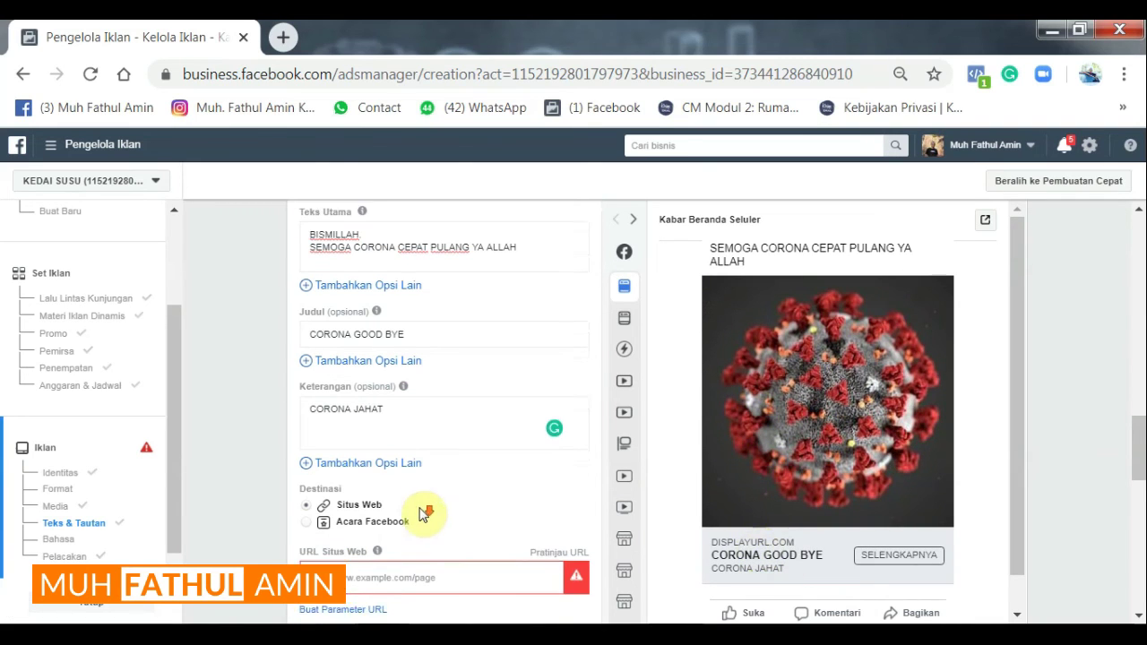
# Step: Enter the advertiser's own .com domain in lowercase as the ad's website URL, keeping Situs Web as the destination
pyautogui.scroll(-1, 423, 513)
pyautogui.click(424, 489)
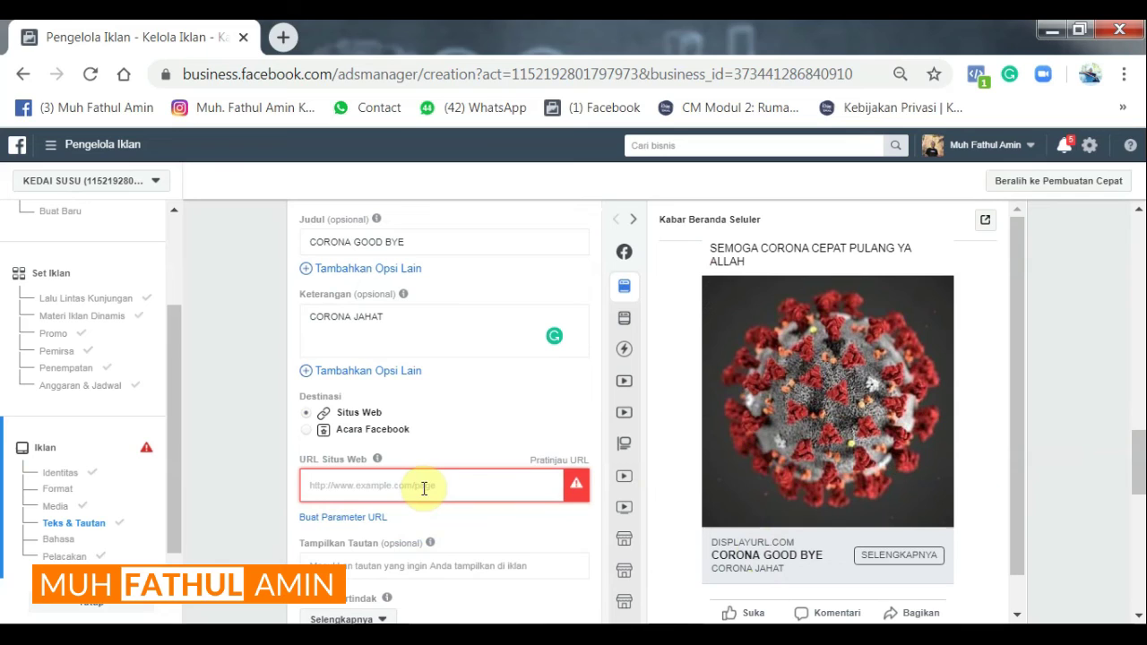
pyautogui.write('MUHFATHU')
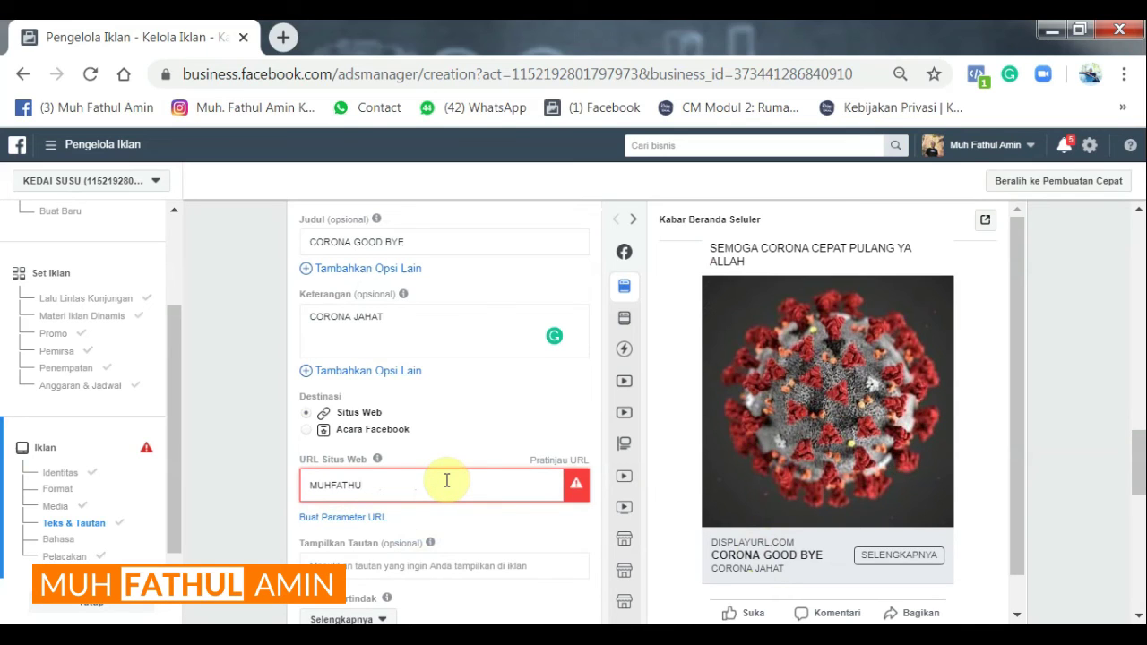
pyautogui.hotkey('ctrl', 'a')
pyautogui.write('muh')
pyautogui.write('fathulamin.com')
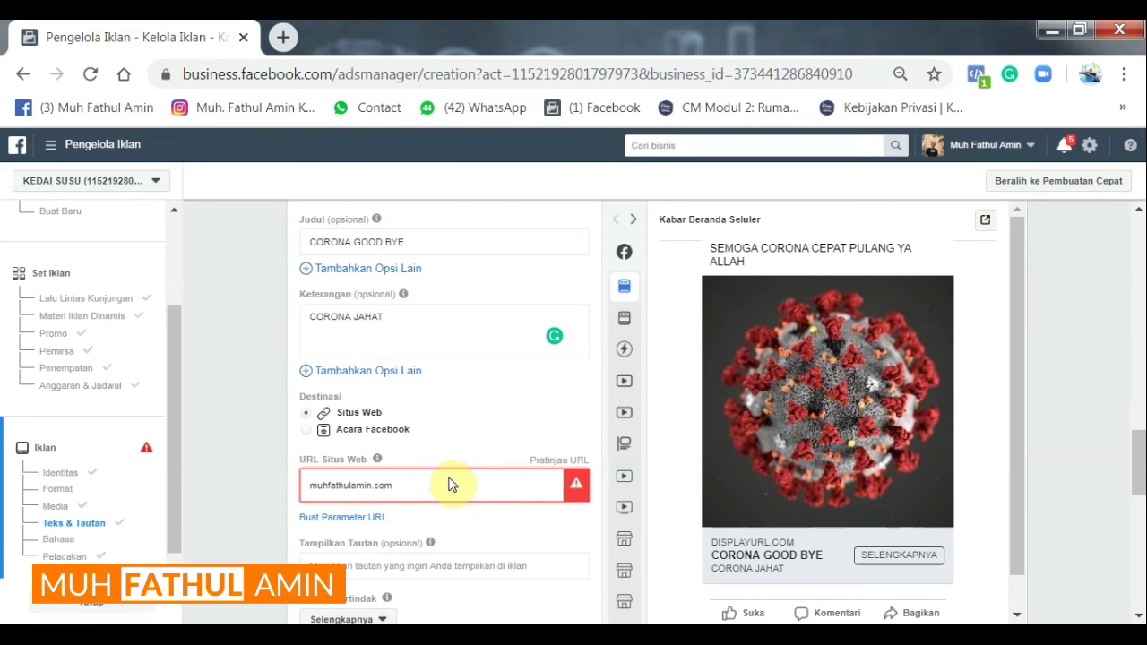
pyautogui.click(268, 530)
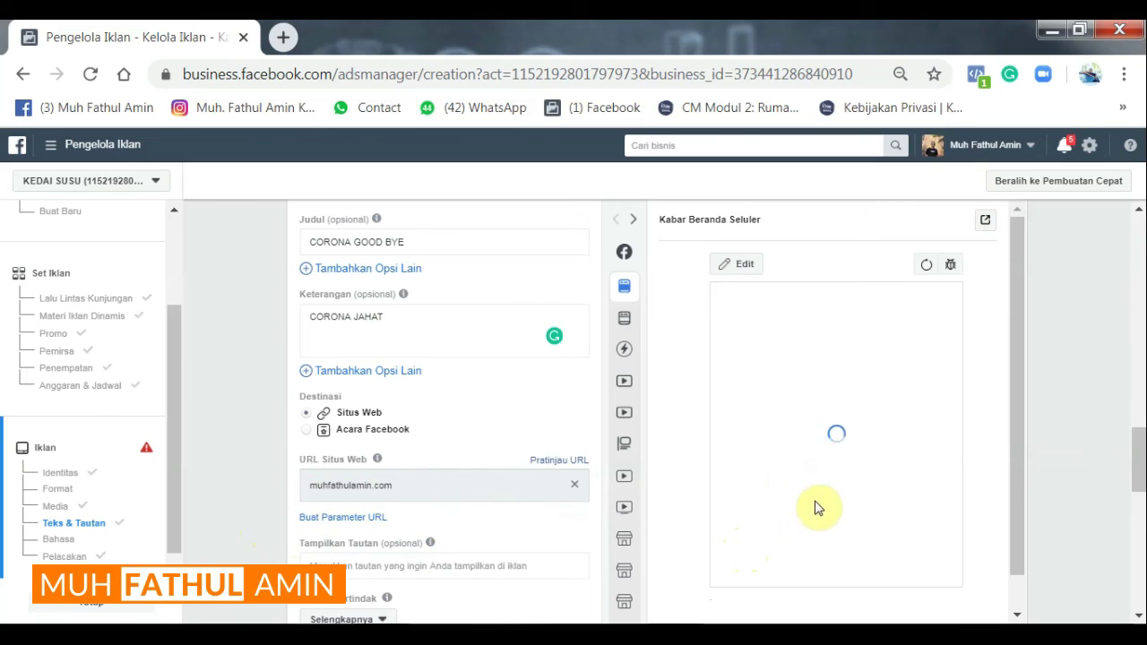
pyautogui.doubleClick(387, 485)
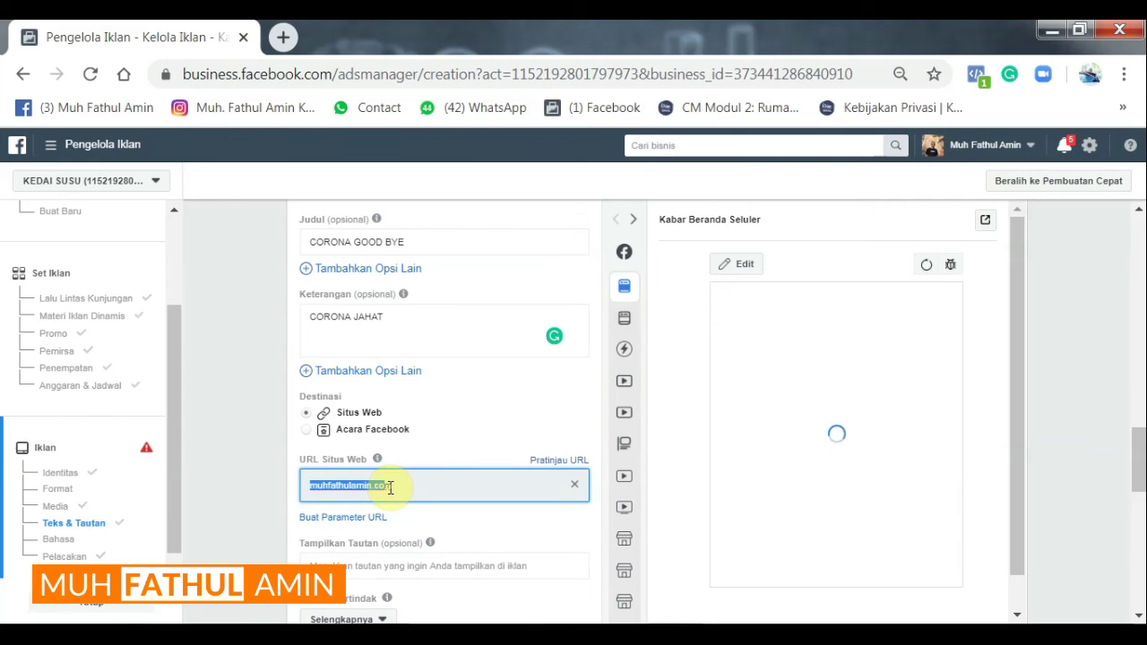
pyautogui.doubleClick(397, 482)
# Step: Read the display link explanation and look through the call-to-action choices, leaving Selengkapnya selected
pyautogui.scroll(-1, 475, 489)
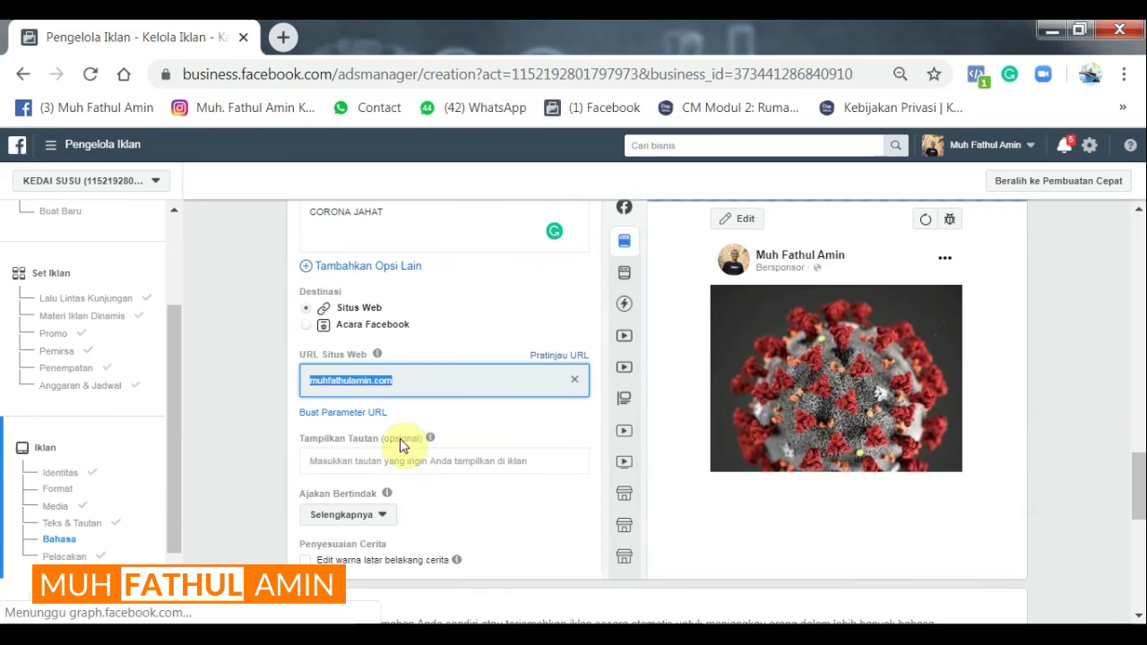
pyautogui.moveTo(420, 441)
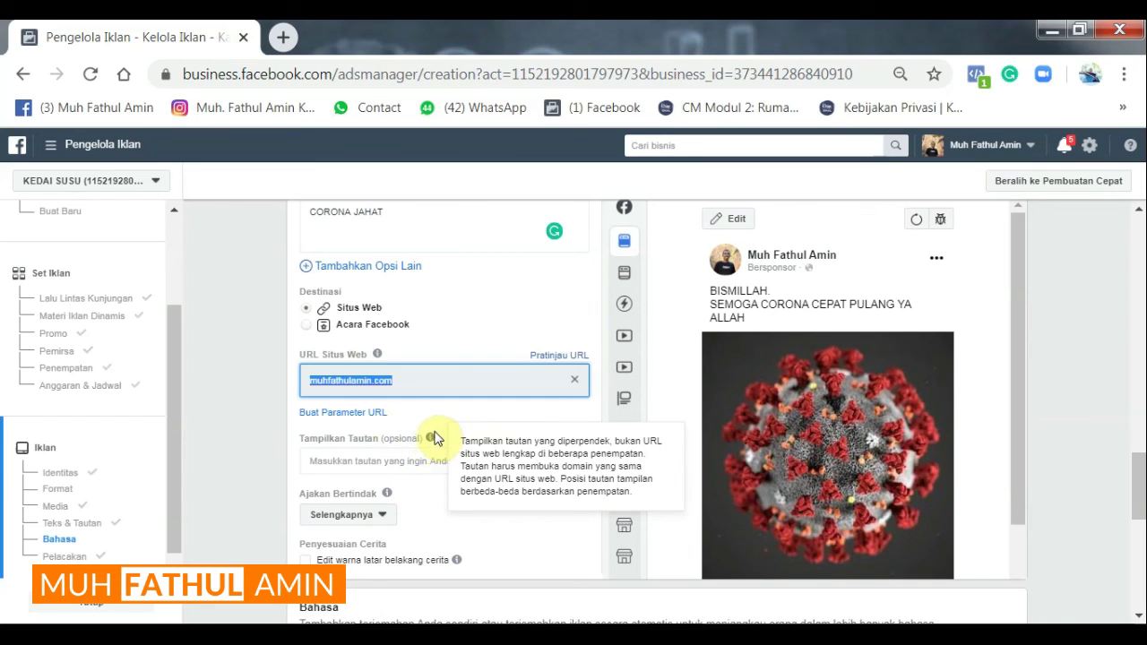
pyautogui.click(428, 524)
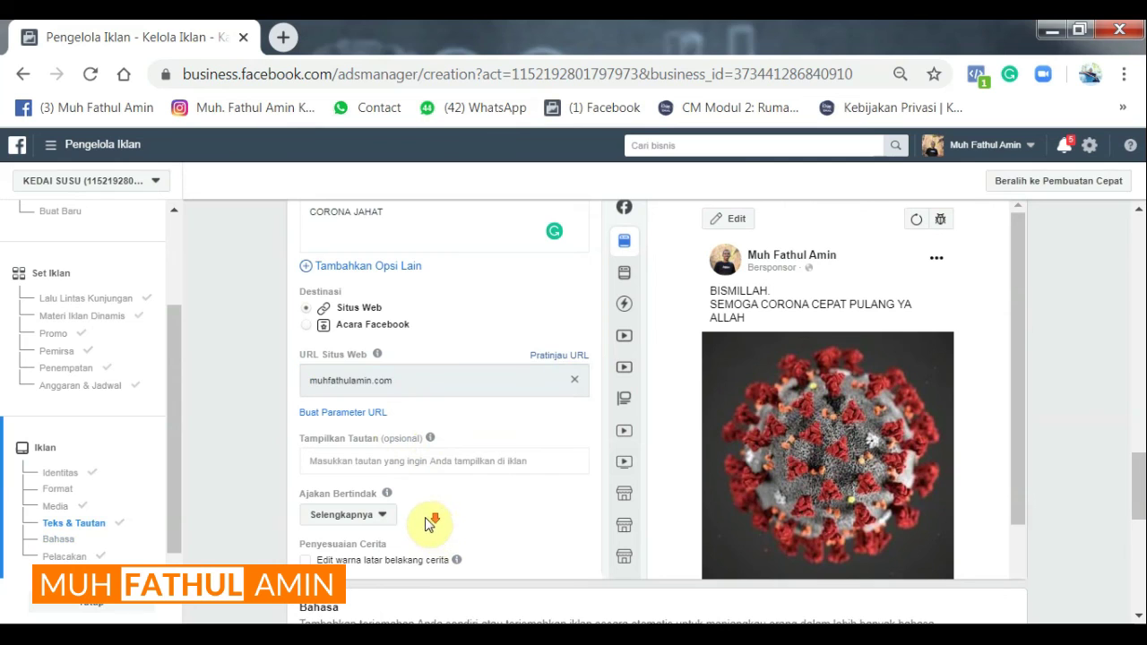
pyautogui.scroll(-1, 428, 523)
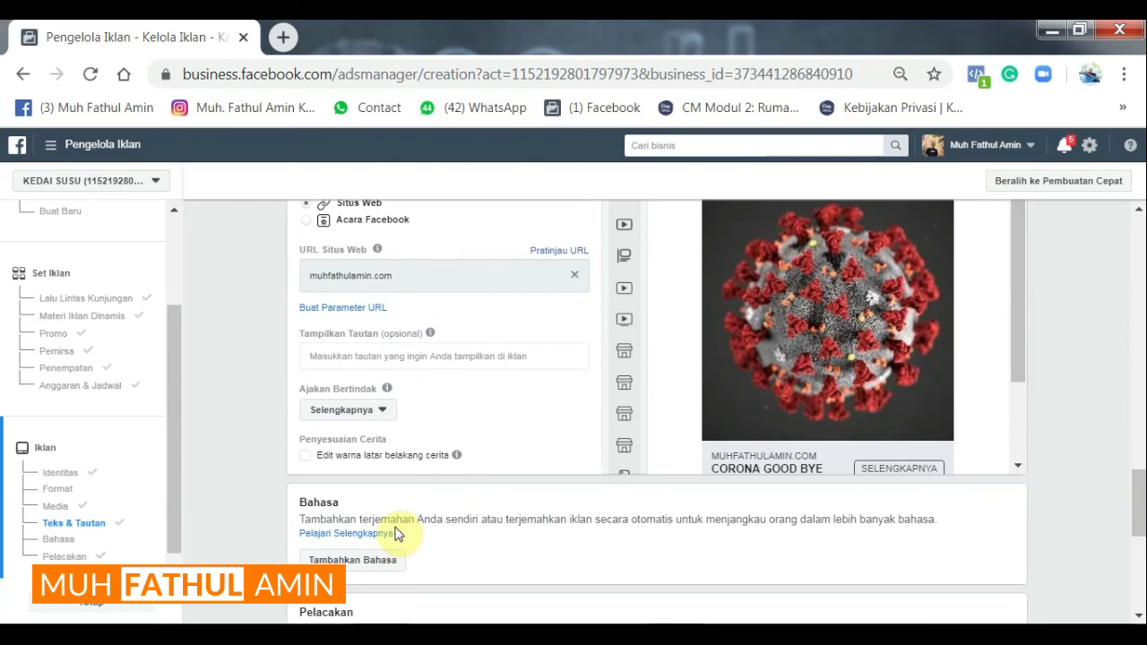
pyautogui.click(383, 414)
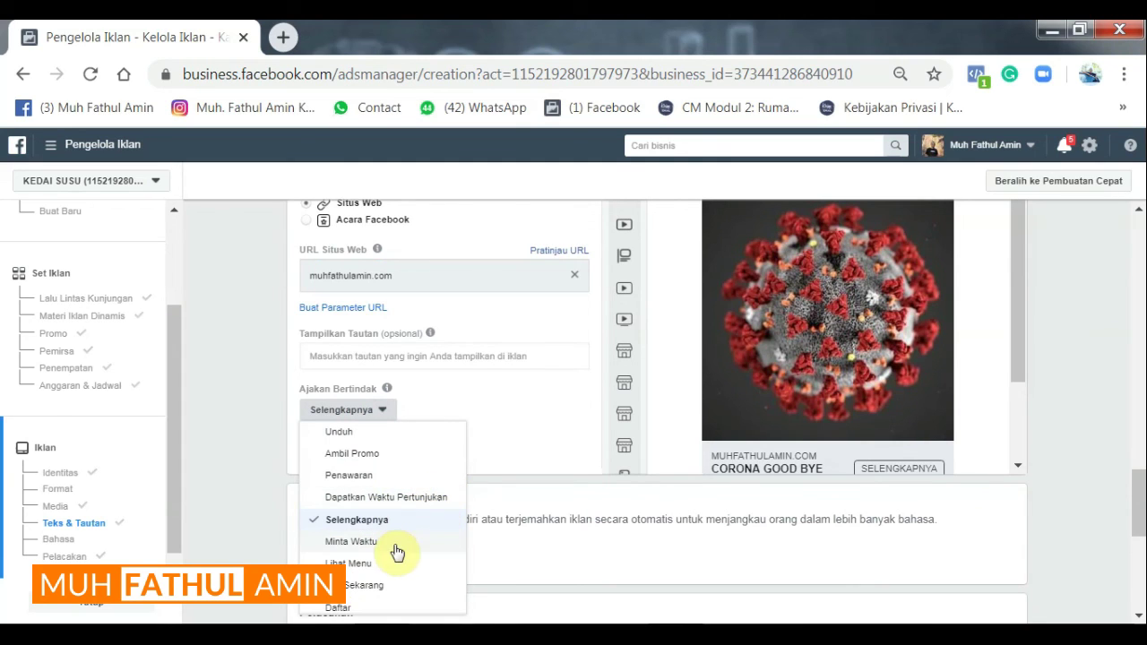
pyautogui.scroll(-1, 429, 566)
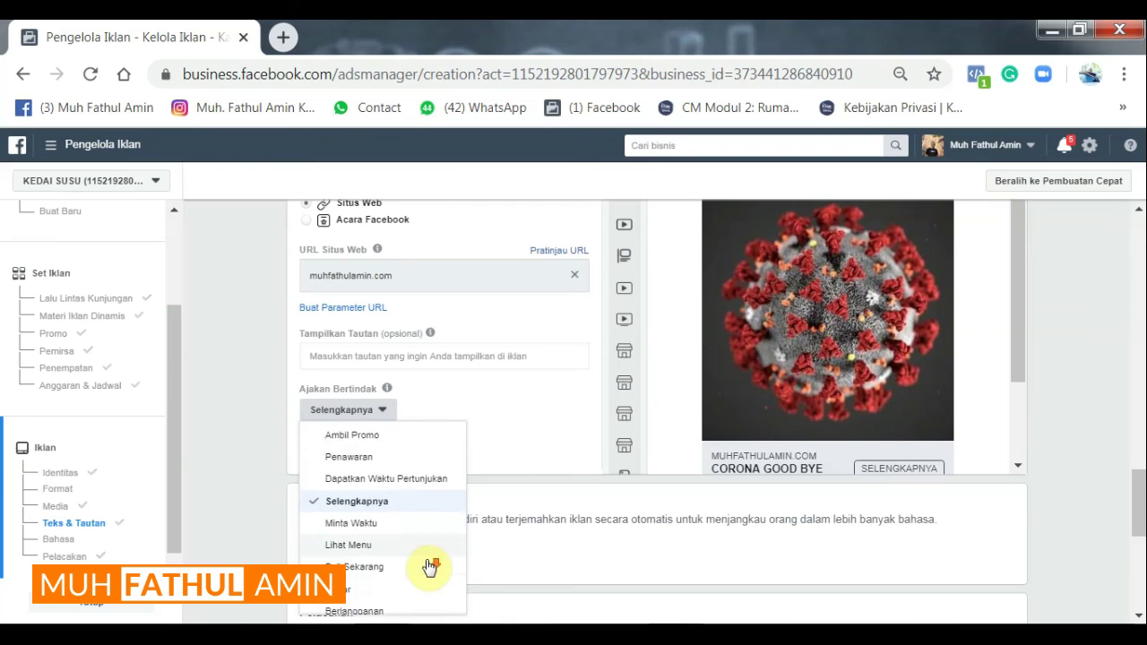
pyautogui.scroll(-1, 428, 565)
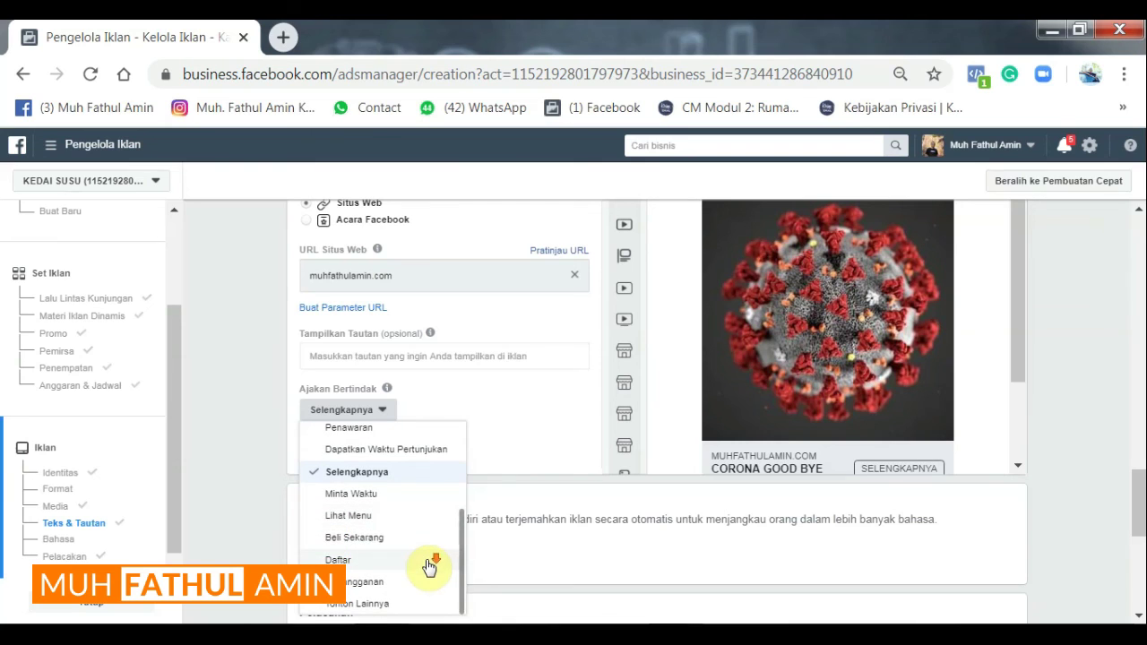
pyautogui.click(529, 444)
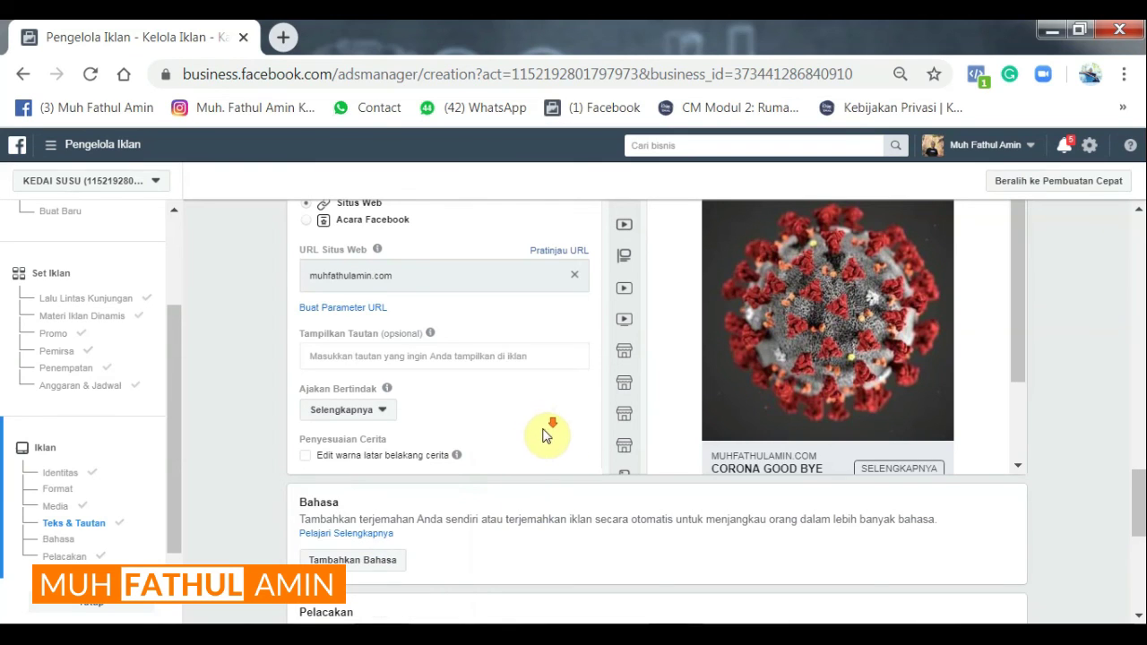
# Step: Review the finished ad in the mobile feed preview, and examine the language and tracking sections
pyautogui.scroll(-1, 540, 436)
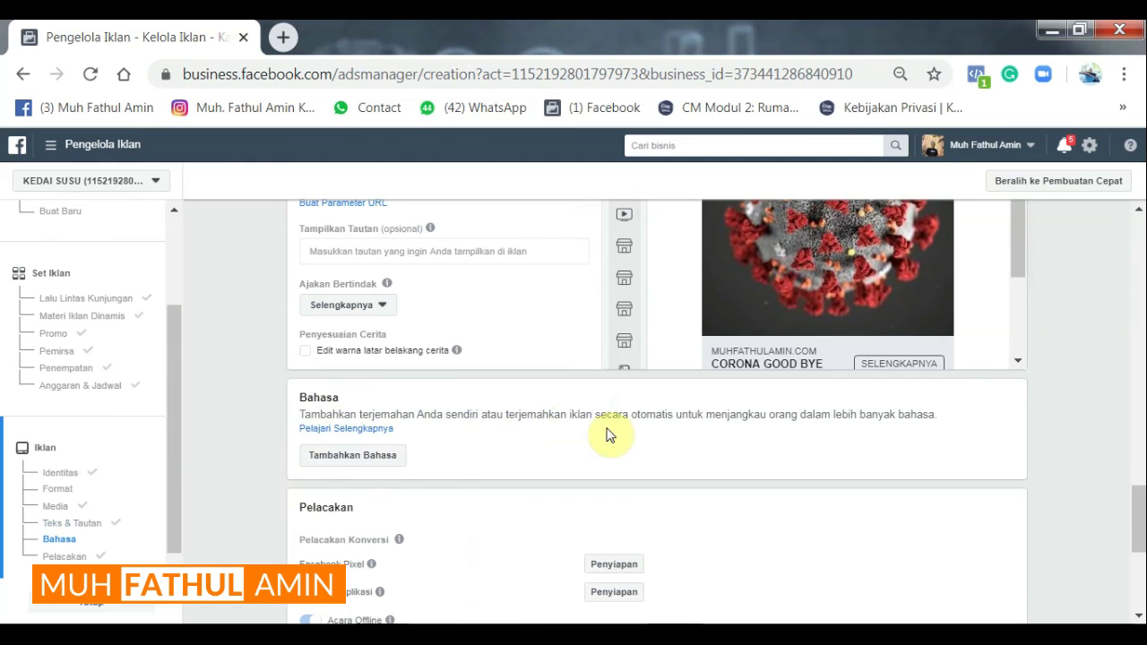
pyautogui.scroll(1, 801, 433)
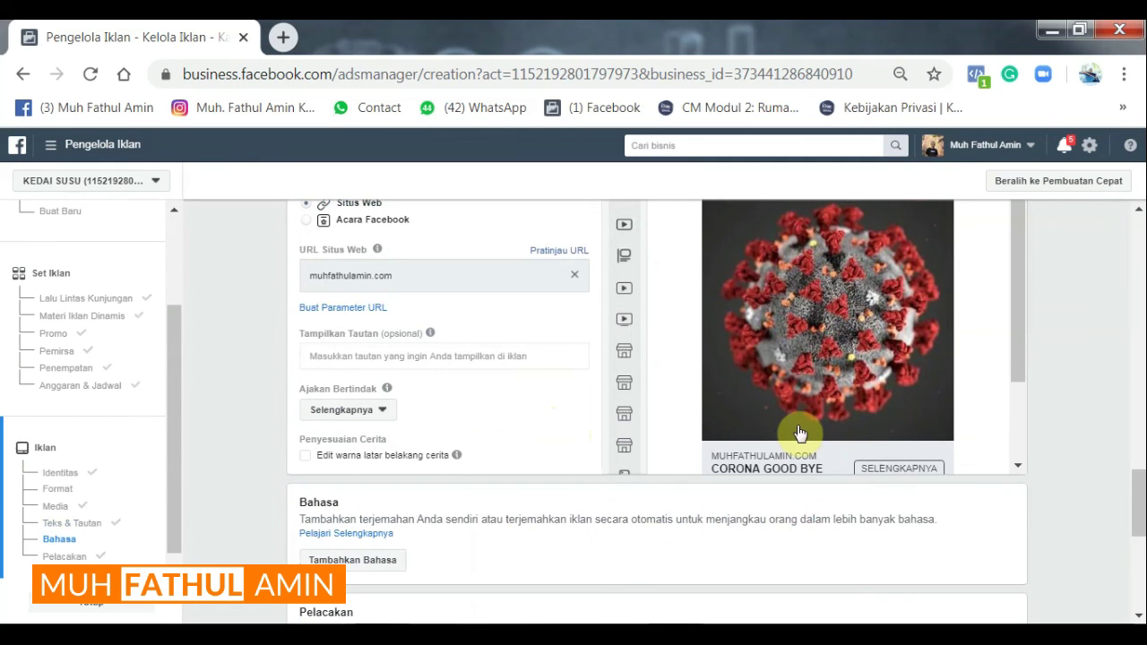
pyautogui.scroll(1, 800, 433)
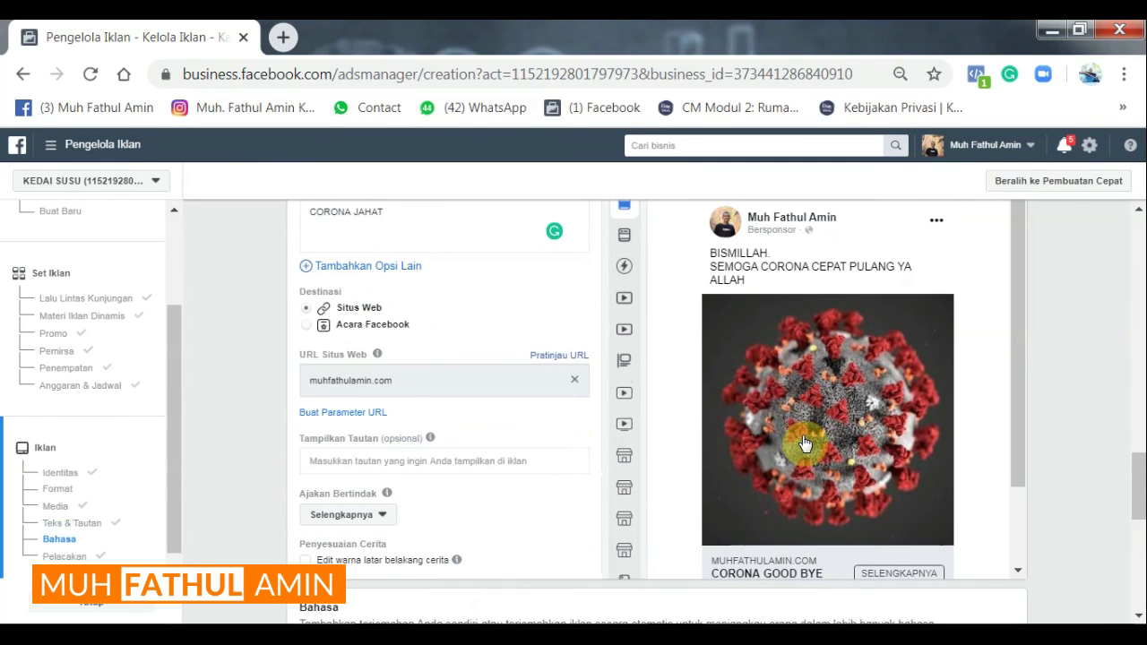
pyautogui.scroll(-1, 798, 455)
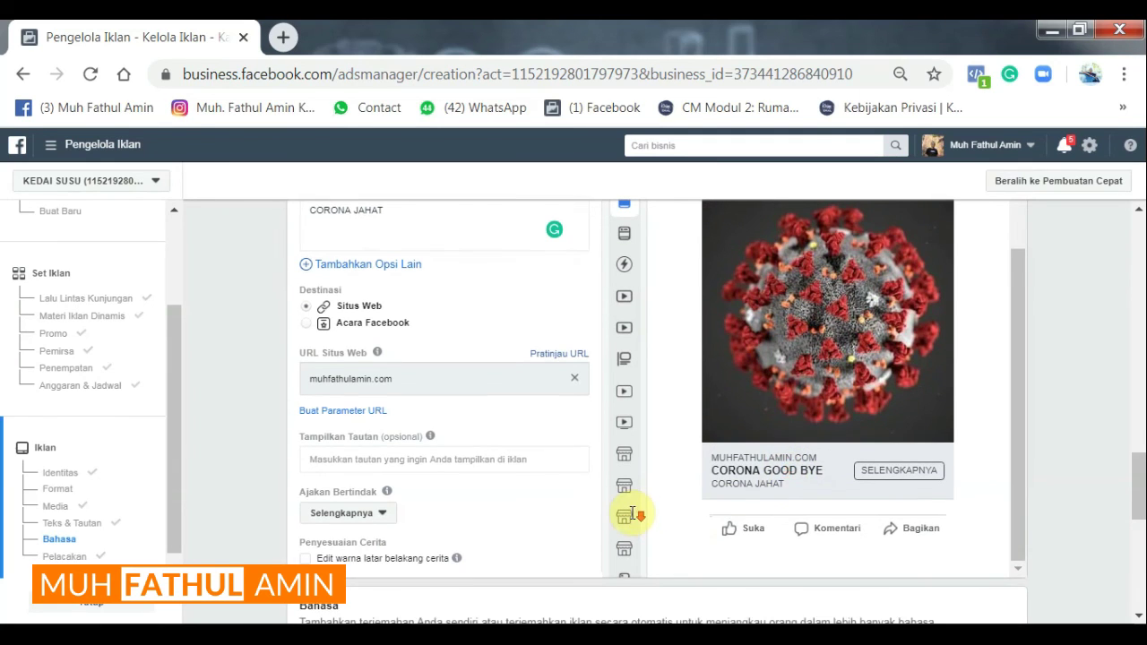
pyautogui.scroll(-2, 632, 514)
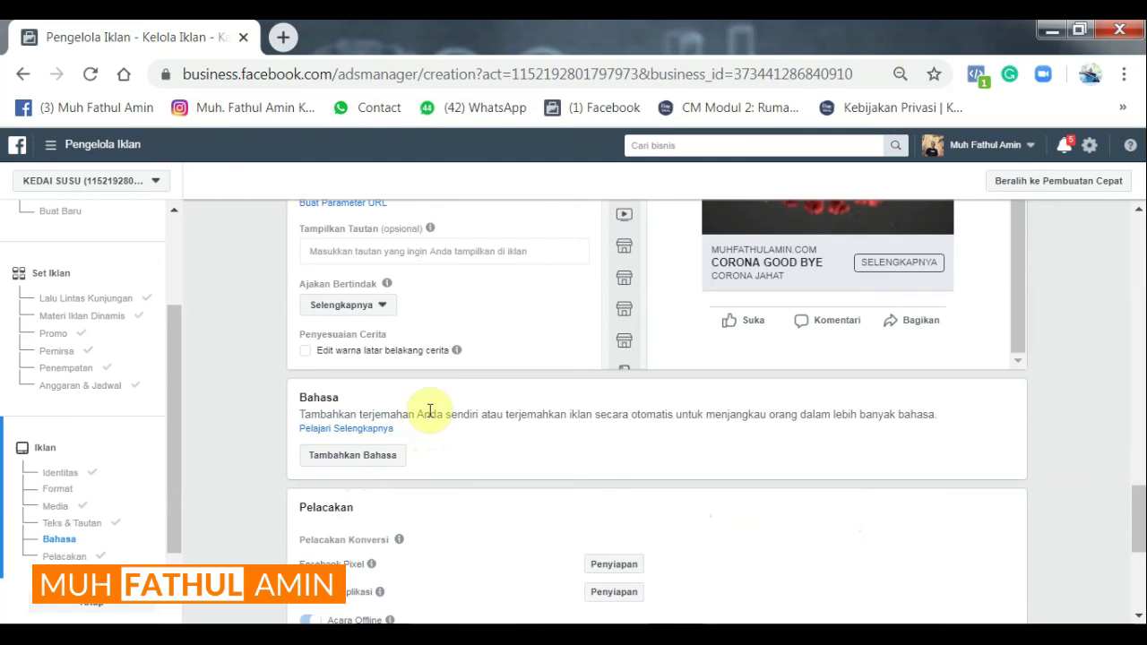
pyautogui.scroll(-2, 430, 412)
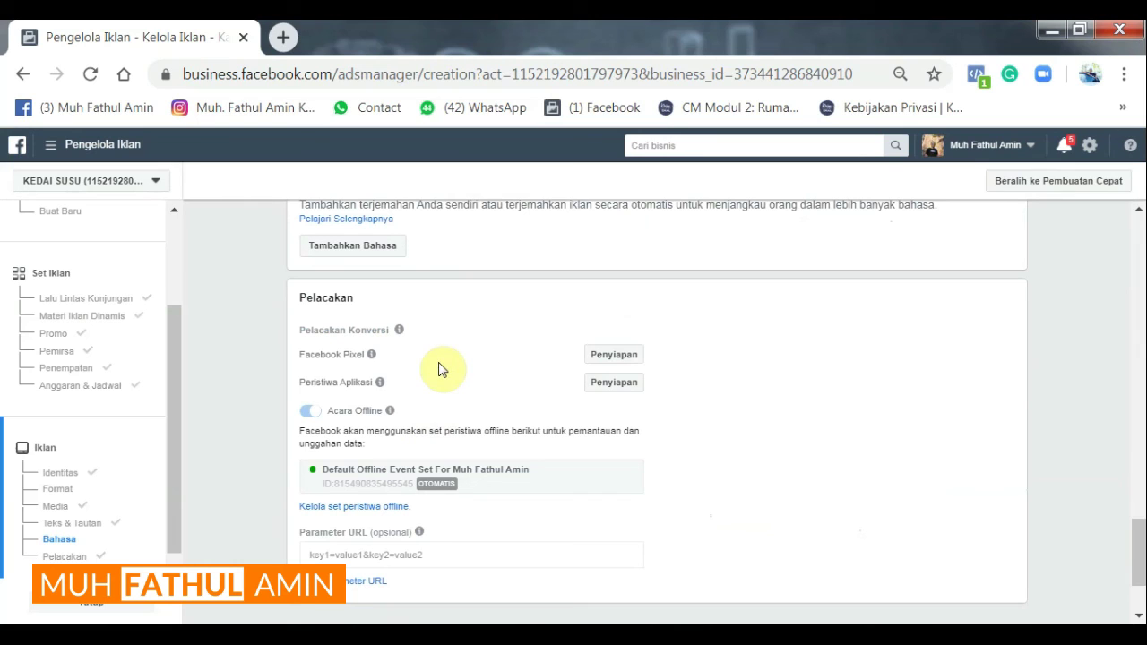
# Step: Read the explanations for offline events and Facebook Pixel in the tracking section, and look over its remaining options down to the confirmation area
pyautogui.moveTo(389, 411)
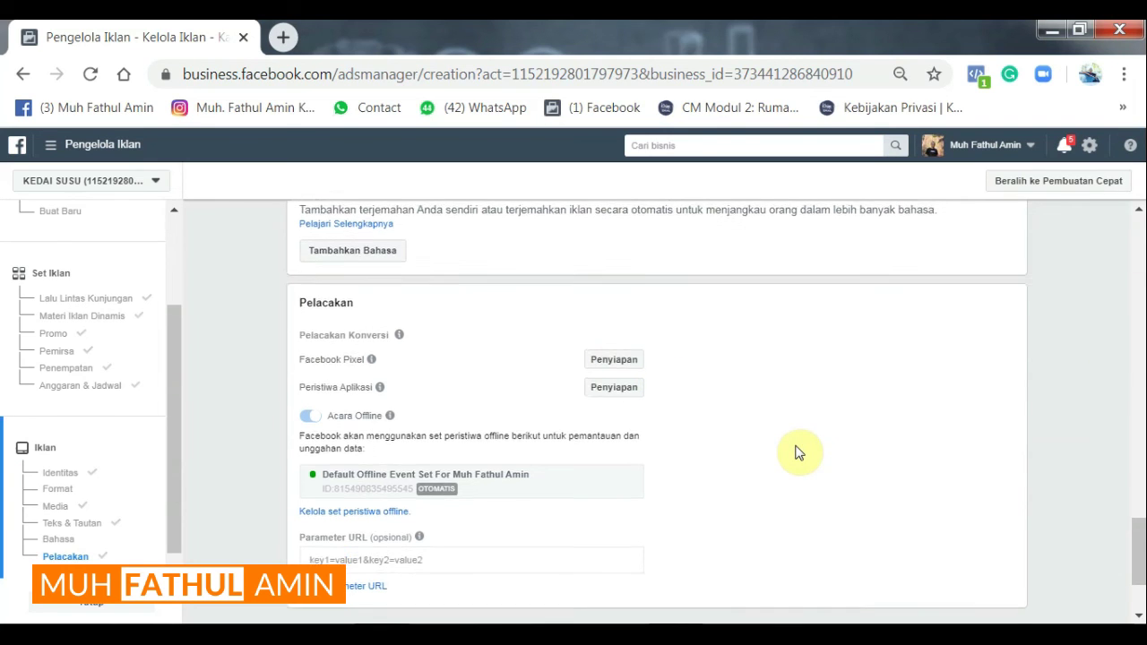
pyautogui.scroll(2, 796, 454)
pyautogui.scroll(-1, 758, 483)
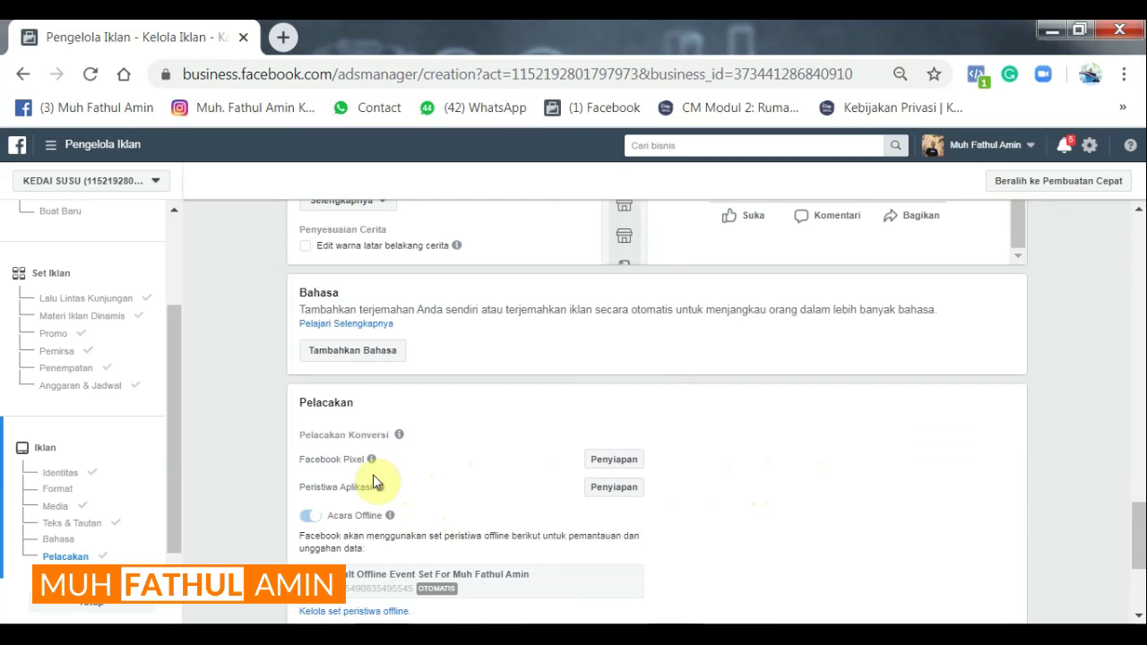
pyautogui.moveTo(368, 468)
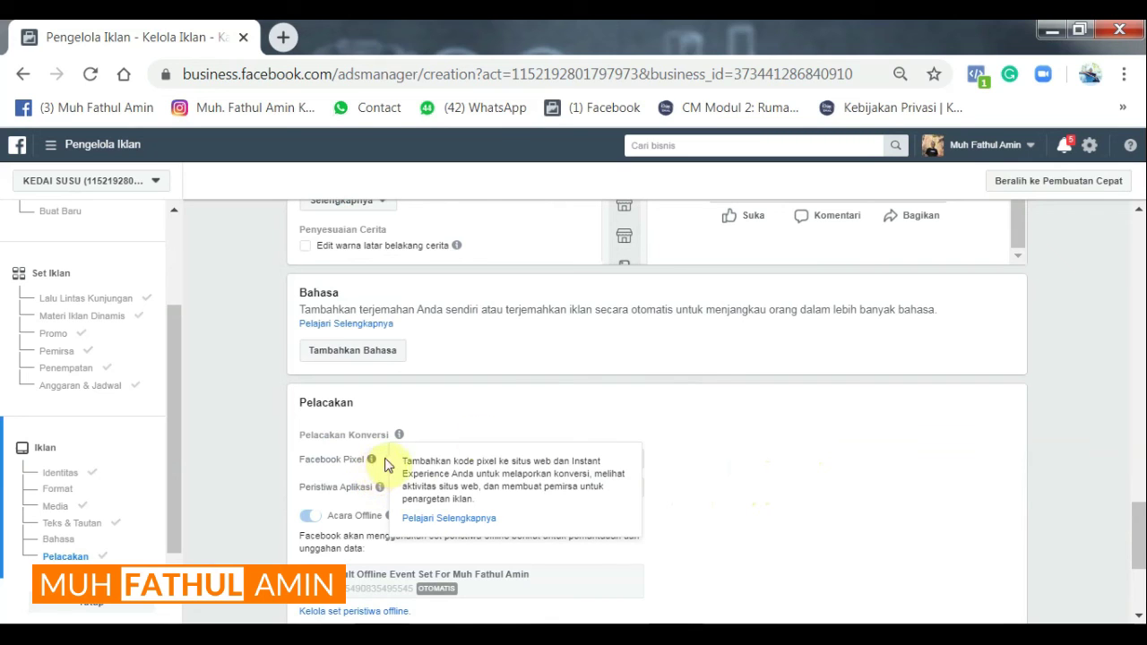
pyautogui.scroll(-3, 874, 479)
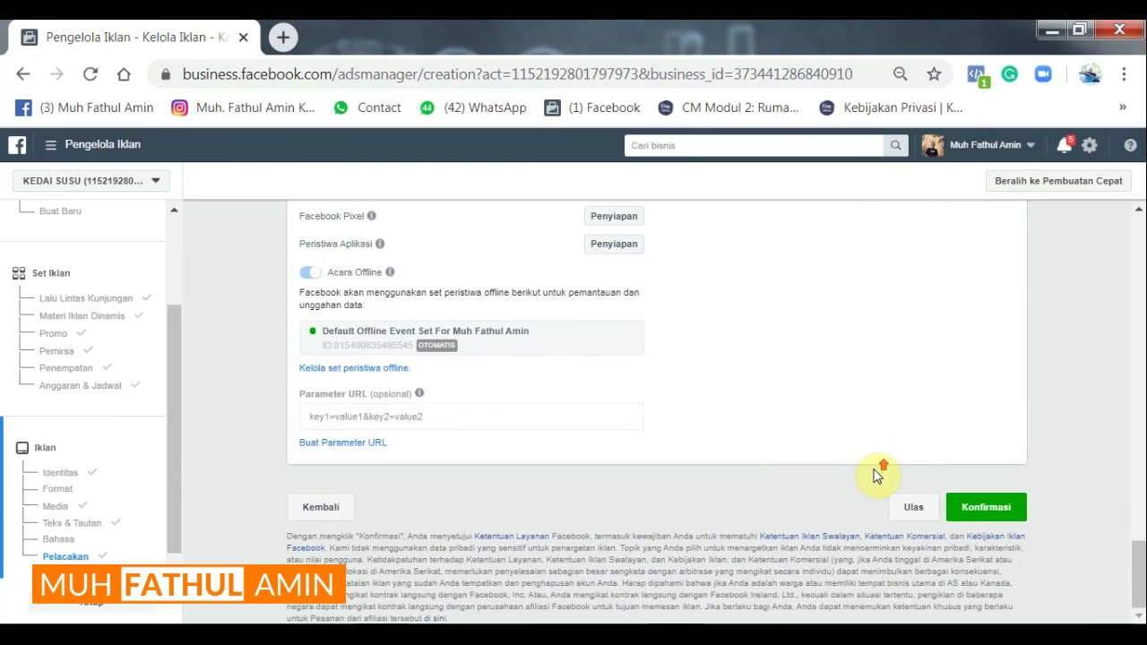
# Step: Review the ad setup backward from tracking through the language, link, title and primary text settings to the media section
pyautogui.scroll(1, 876, 475)
pyautogui.scroll(4, 580, 503)
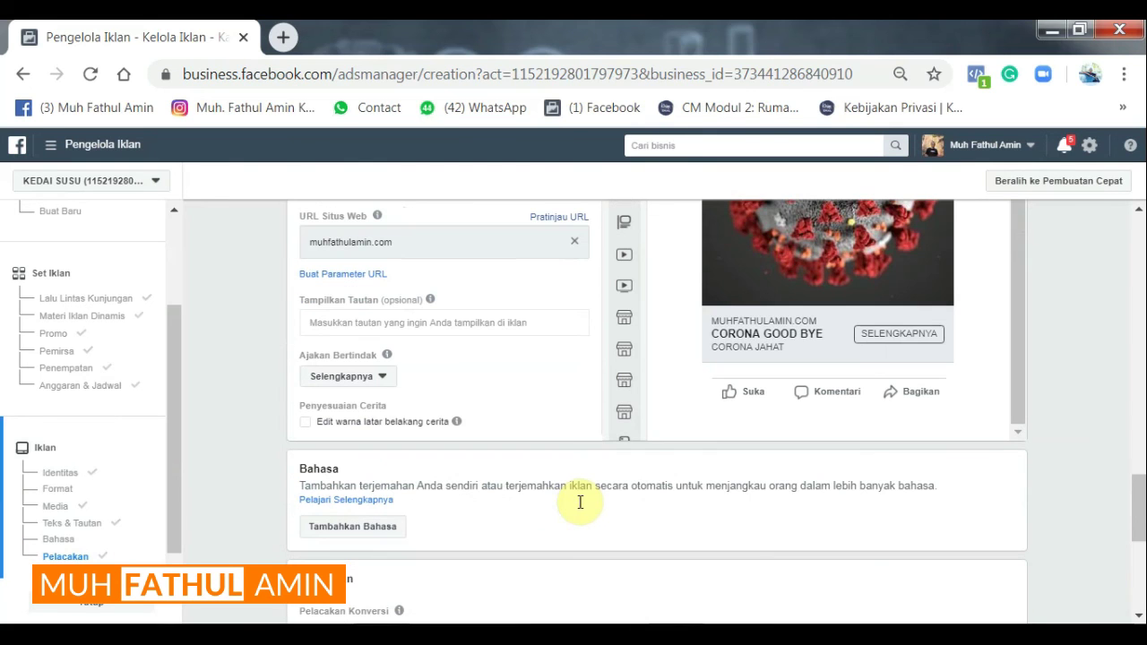
pyautogui.scroll(5, 582, 489)
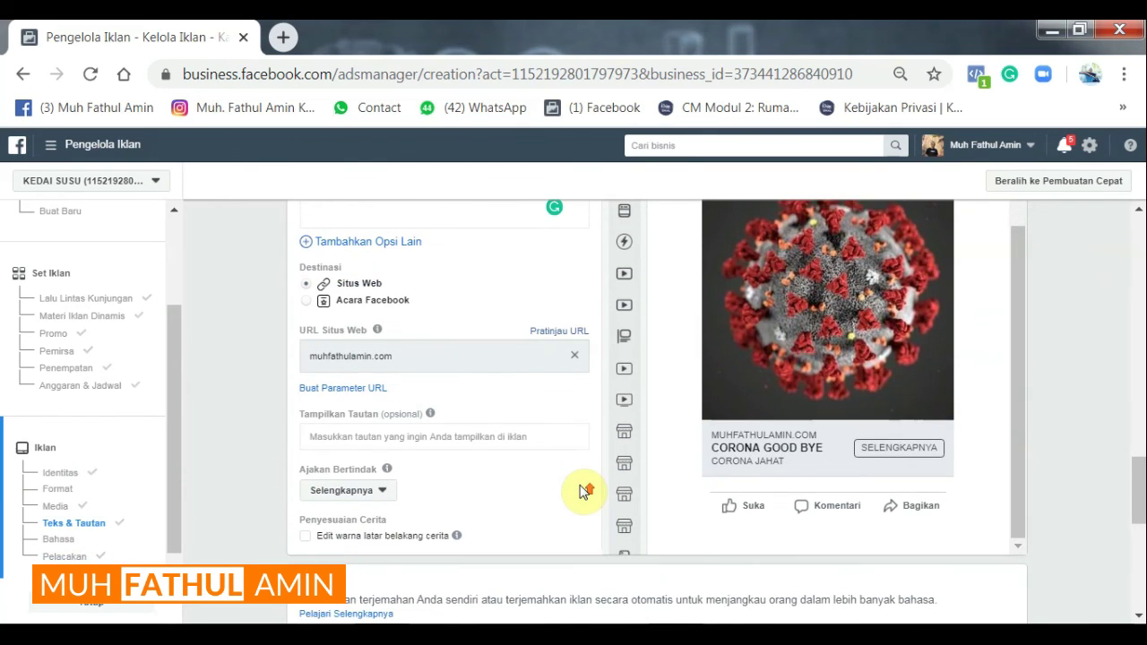
pyautogui.scroll(1, 582, 489)
pyautogui.scroll(10, 588, 488)
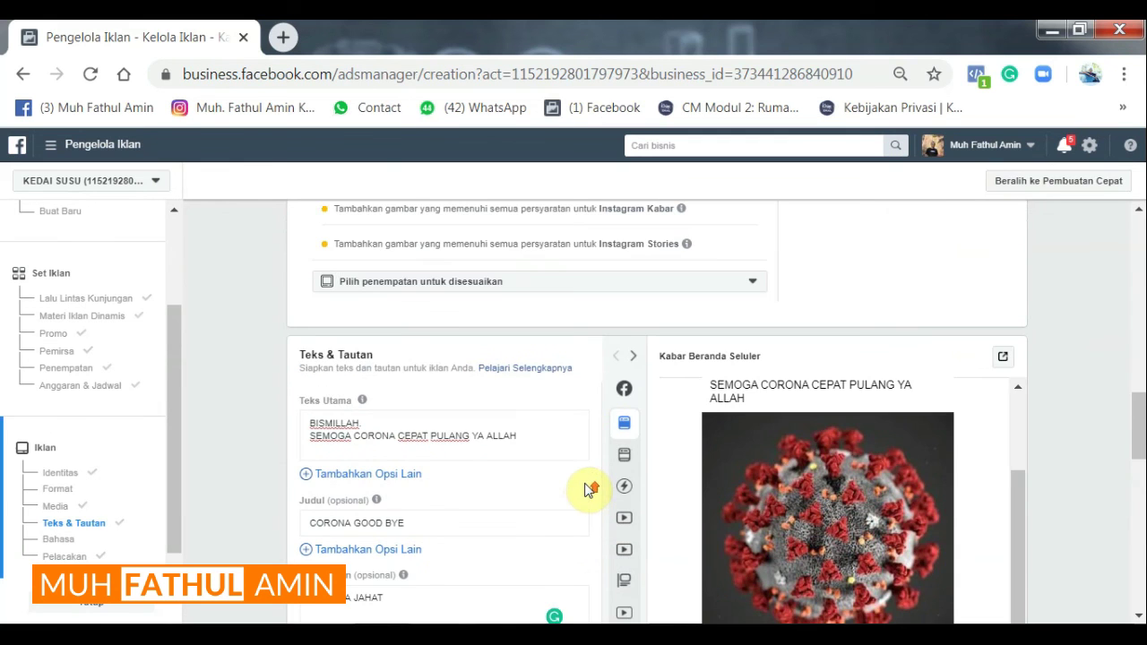
pyautogui.scroll(2, 588, 488)
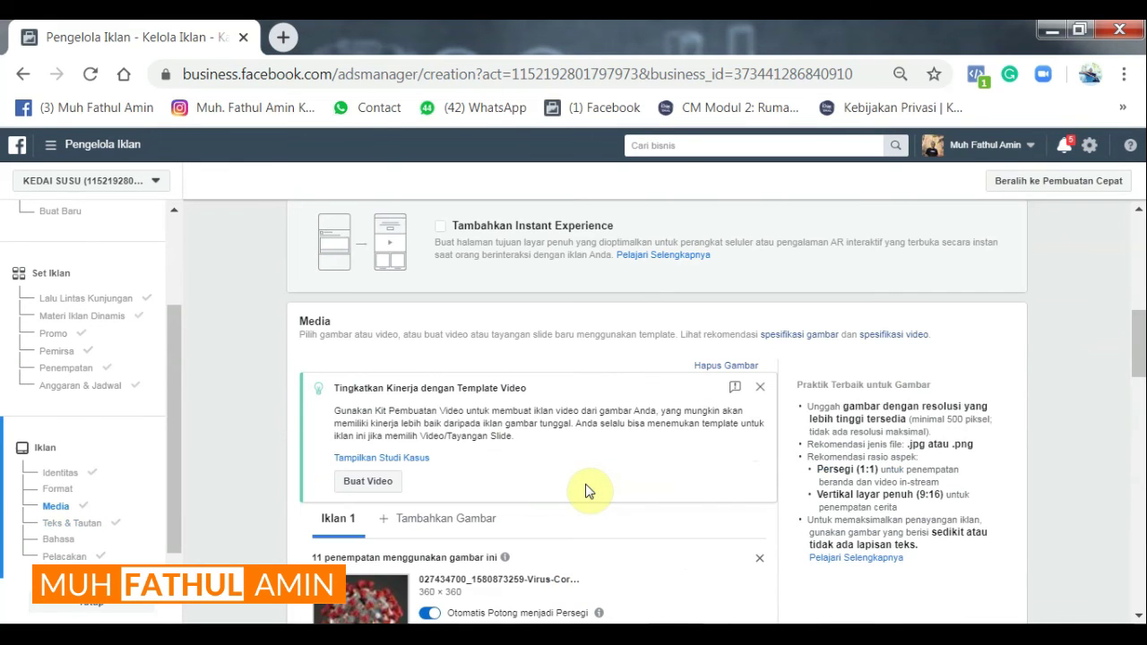